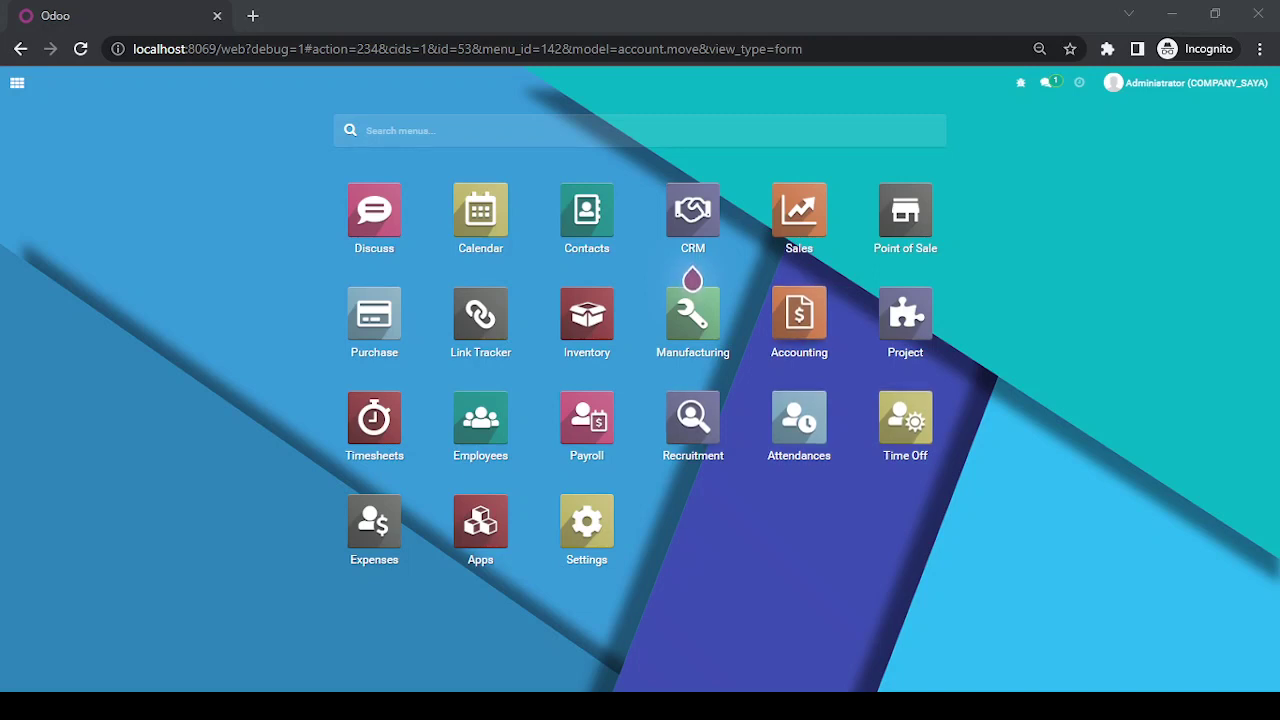
Open the Analytic Accounts configuration in Accounting and show the records in kanban view
{"action": "left_click", "coordinate": [806, 324]}
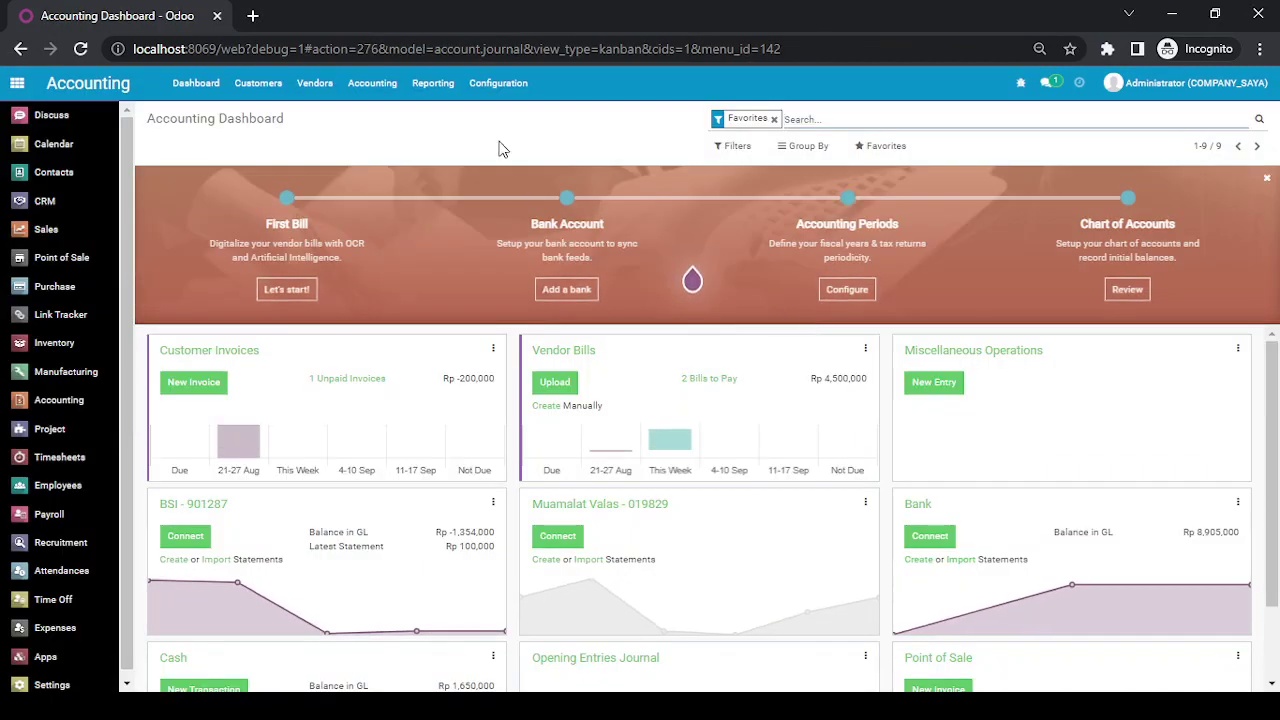
{"action": "left_click", "coordinate": [505, 88]}
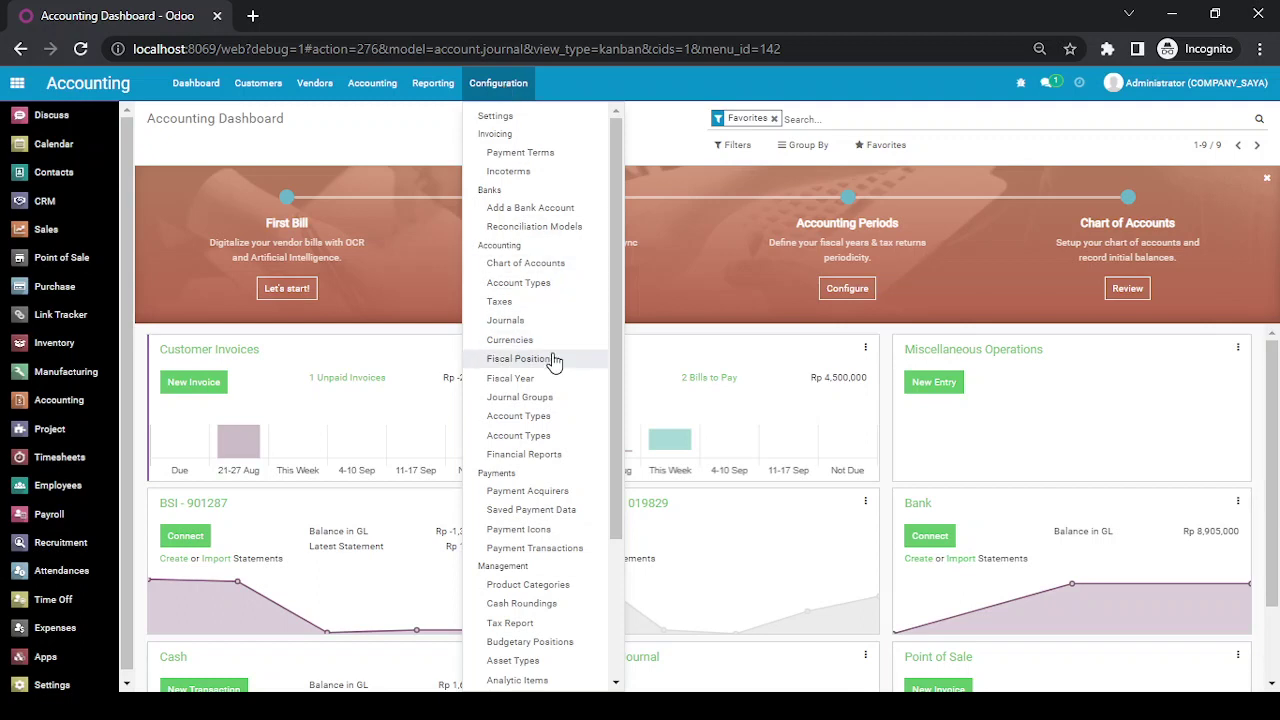
{"action": "scroll", "coordinate": [551, 357], "scroll_direction": "down", "scroll_amount": 2}
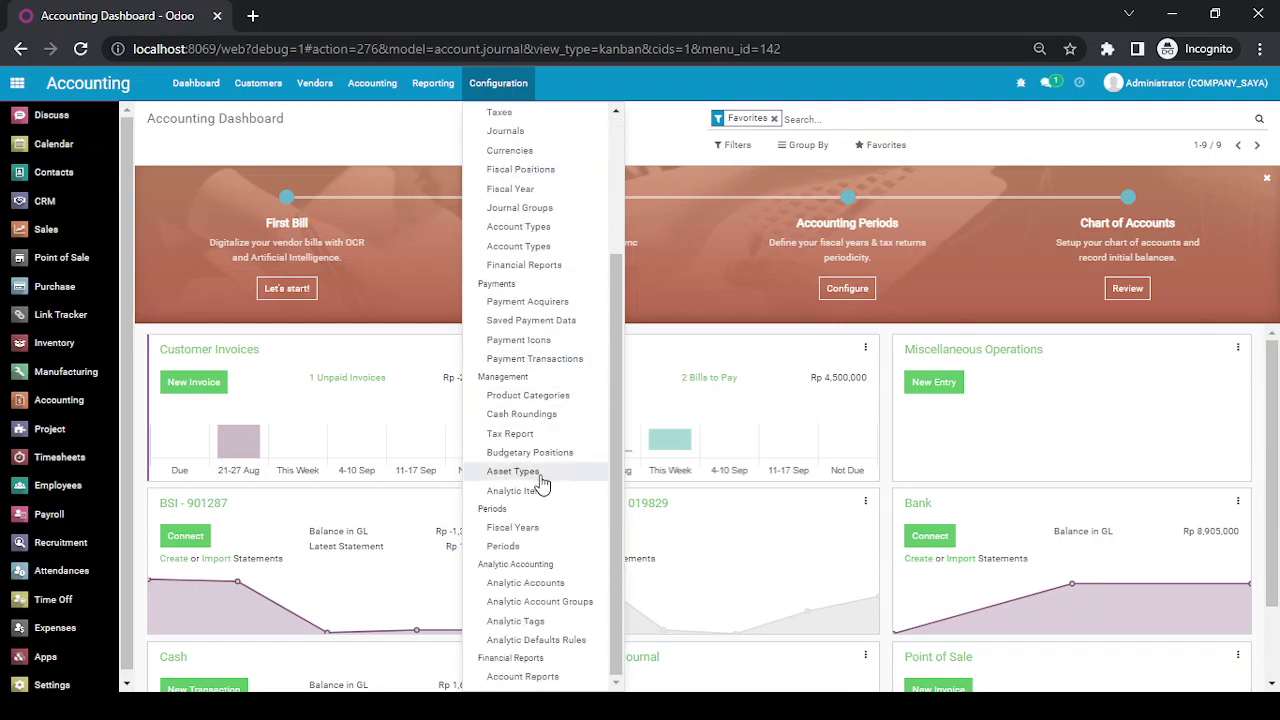
{"action": "left_click", "coordinate": [518, 588]}
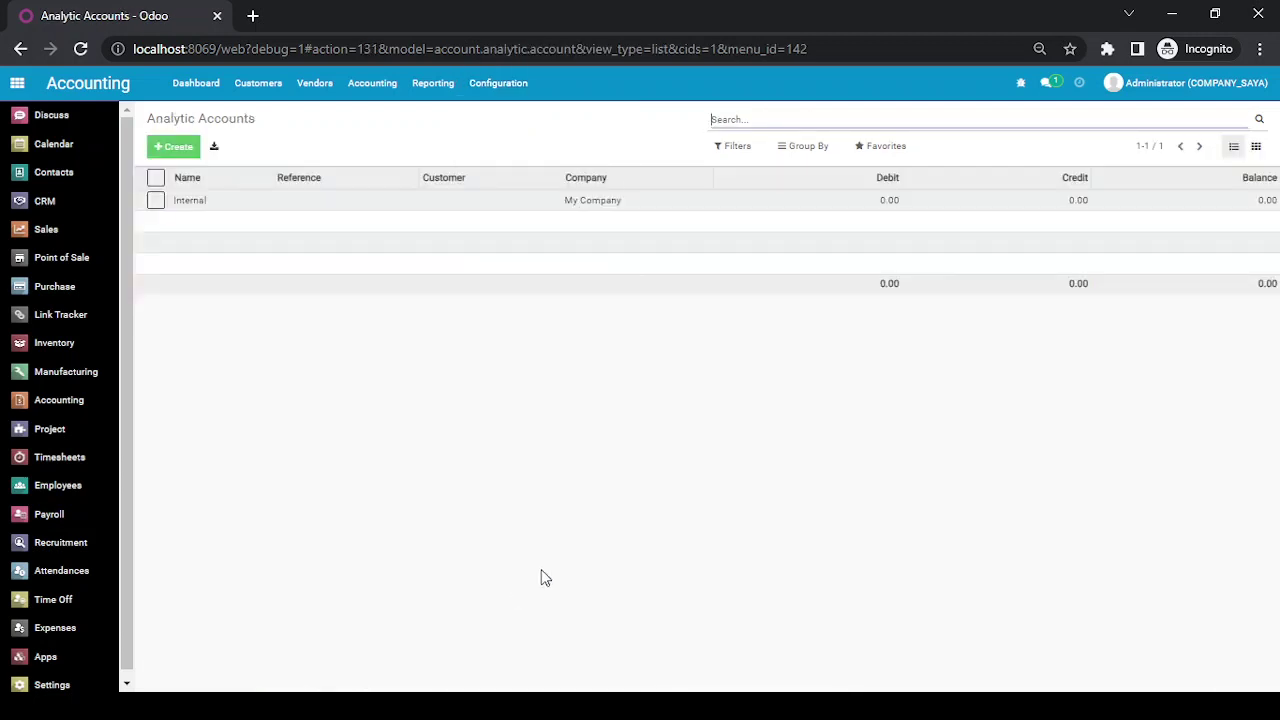
{"action": "left_click", "coordinate": [1256, 148]}
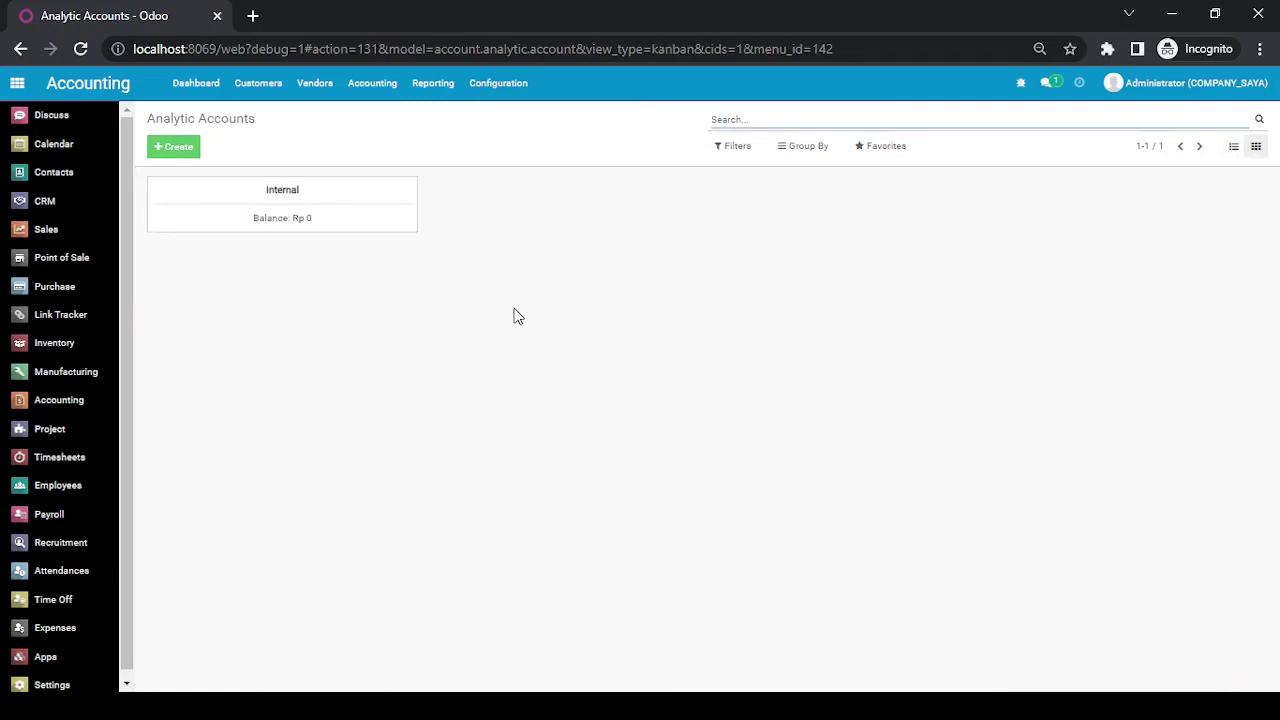
Create and save an analytic account named "Transport - Sales Department" with reference AA001
{"action": "left_click", "coordinate": [168, 160]}
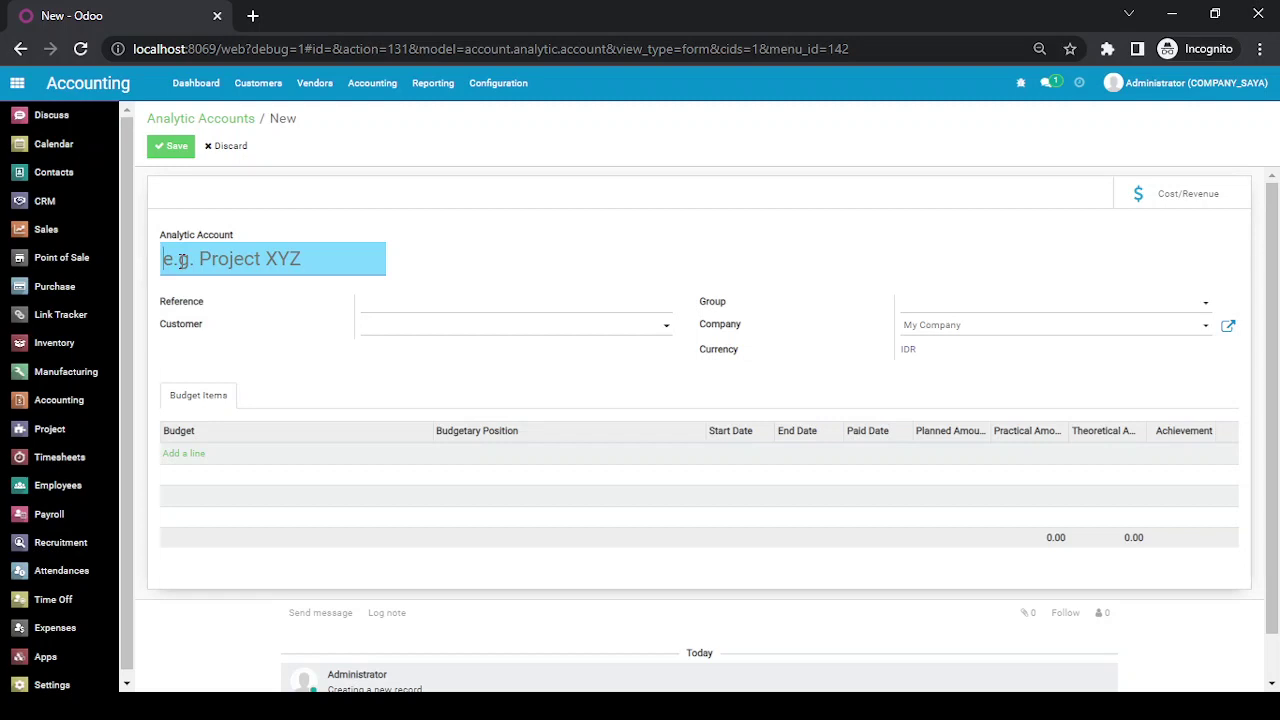
{"action": "type", "text": "T"}
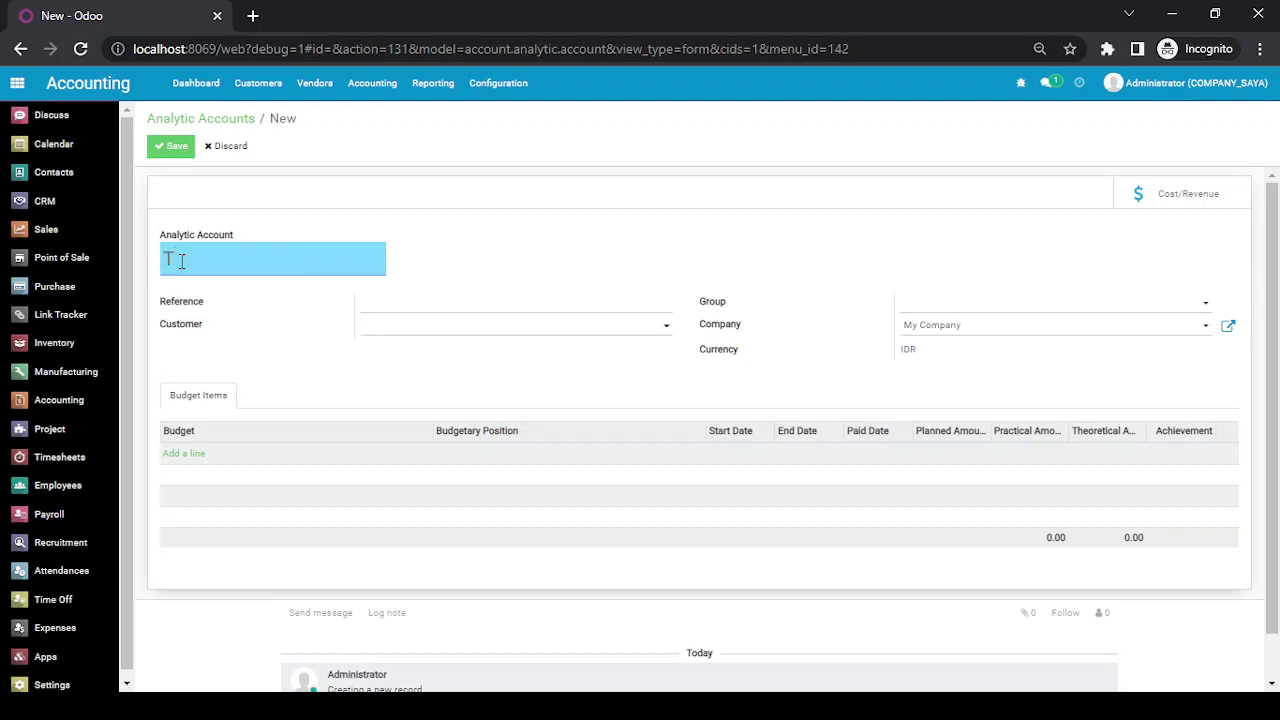
{"action": "type", "text": "ransport - Sales Depar"}
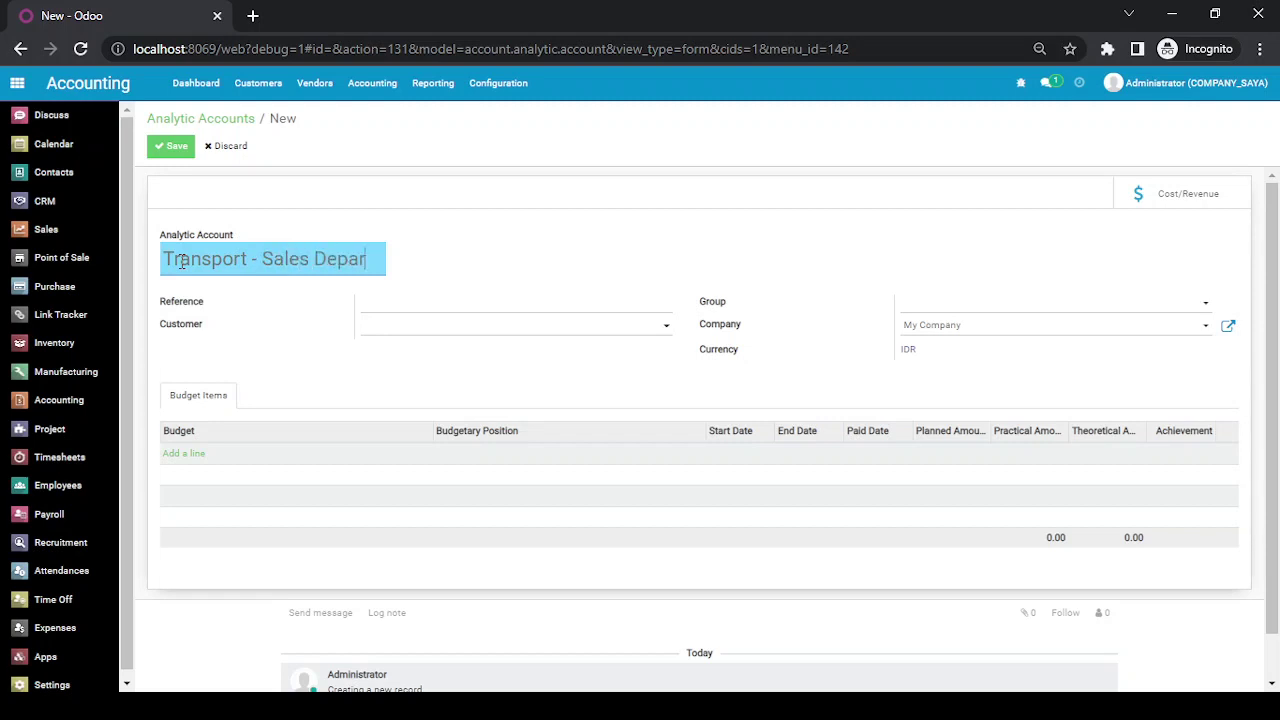
{"action": "type", "text": "tment"}
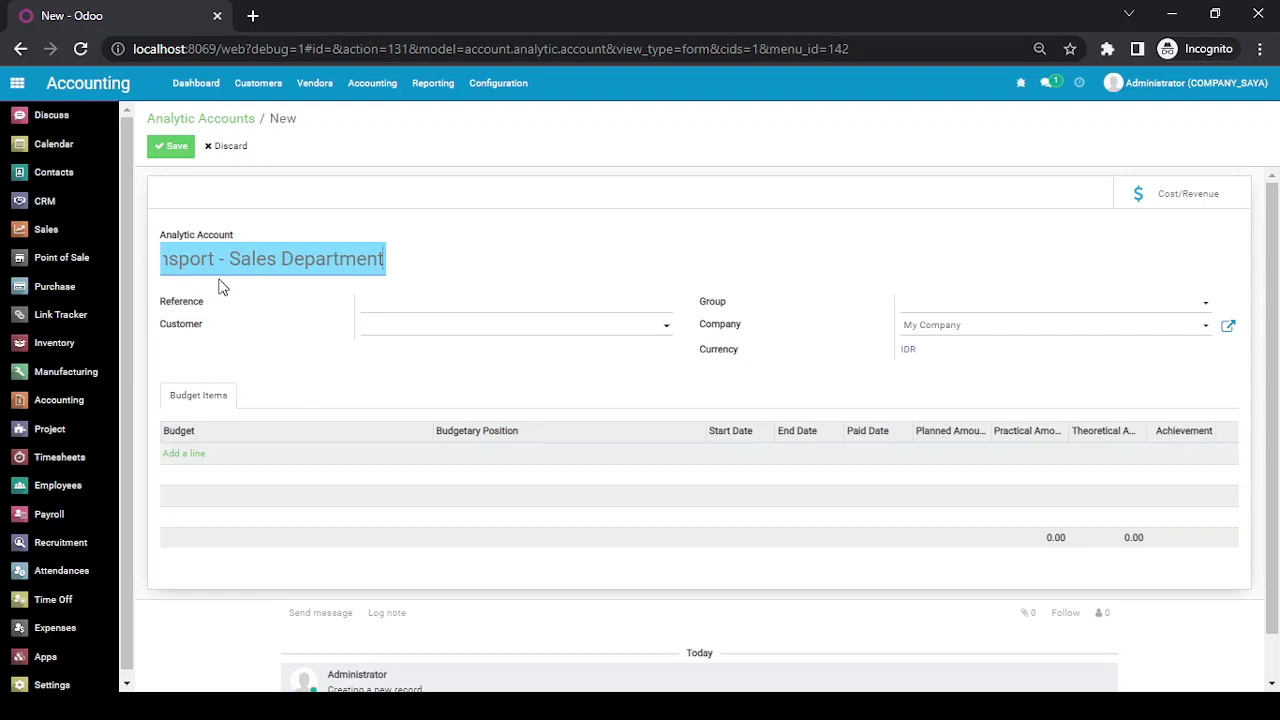
{"action": "left_click", "coordinate": [387, 302]}
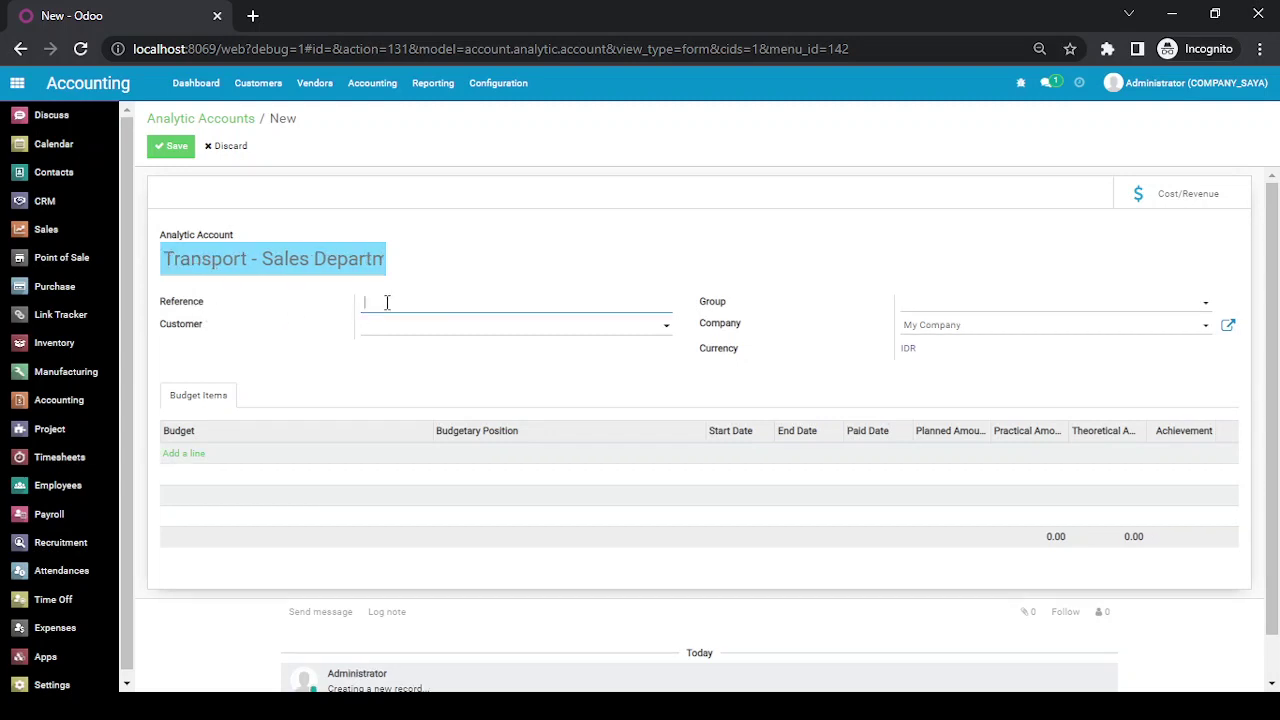
{"action": "type", "text": "AA001"}
{"action": "left_click", "coordinate": [176, 158]}
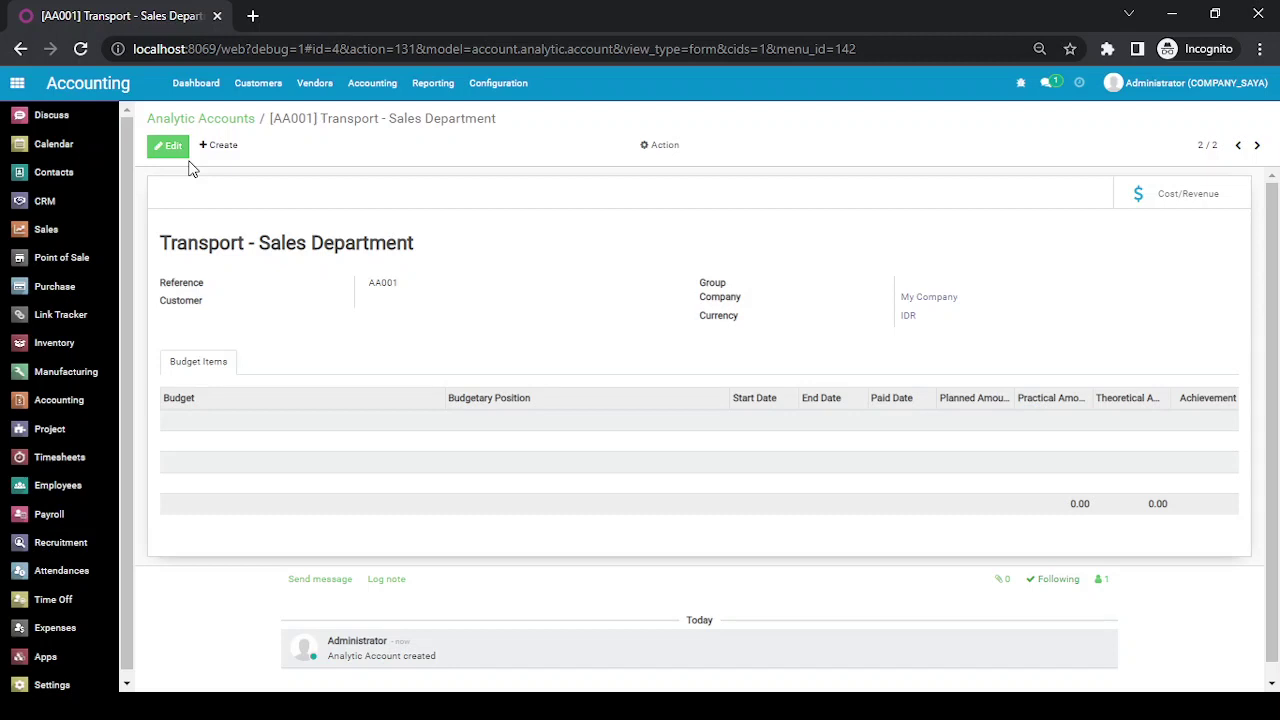
Create and save an analytic account named "Jasa Training - Sales Department" with reference BB001, and show all analytic accounts as a list
{"action": "left_click", "coordinate": [226, 148]}
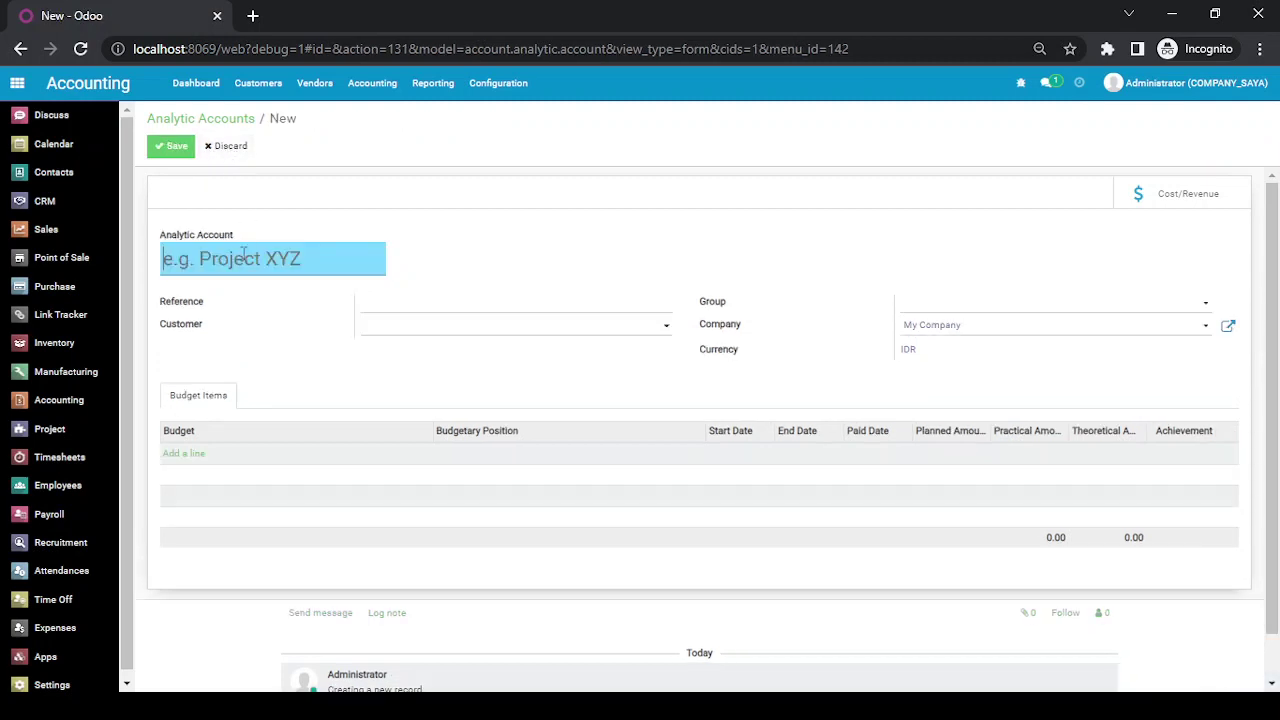
{"action": "type", "text": "j"}
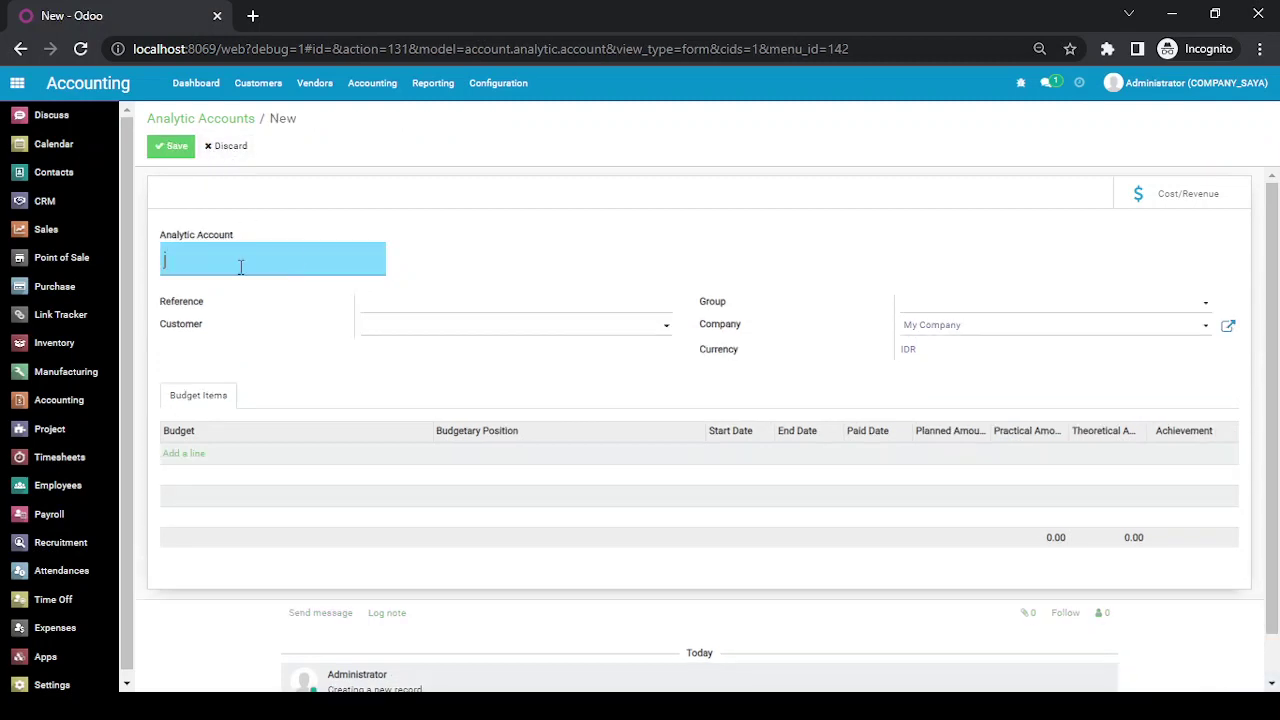
{"action": "key", "text": "BackSpace"}
{"action": "type", "text": "Jasa TRA"}
{"action": "key", "text": "BackSpace"}
{"action": "key", "text": "BackSpace"}
{"action": "type", "text": "raining - S"}
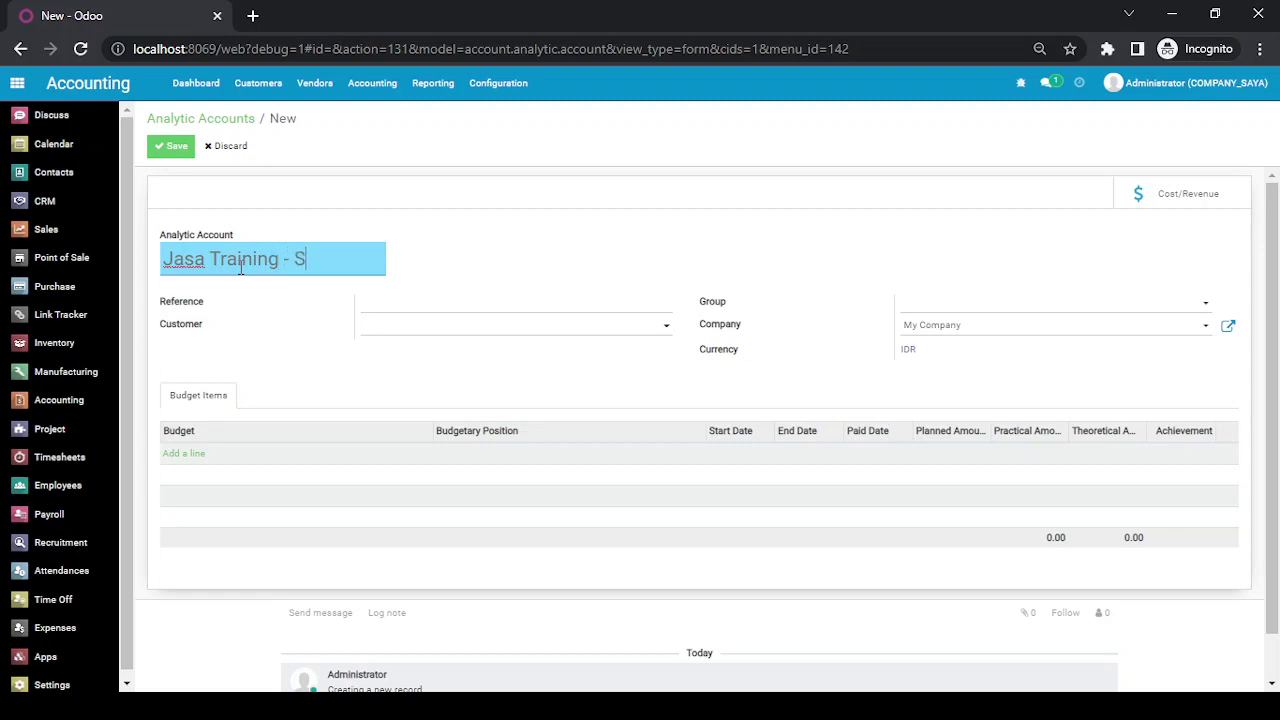
{"action": "type", "text": "ales Departmen"}
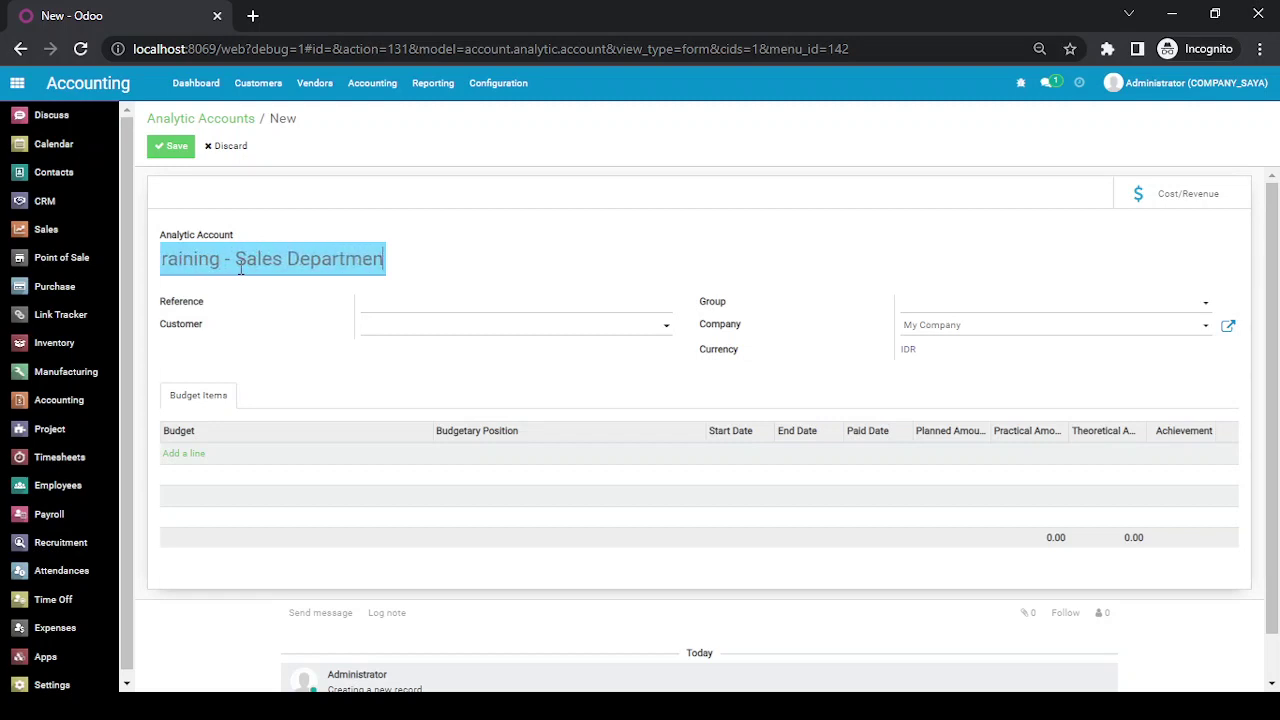
{"action": "type", "text": "t"}
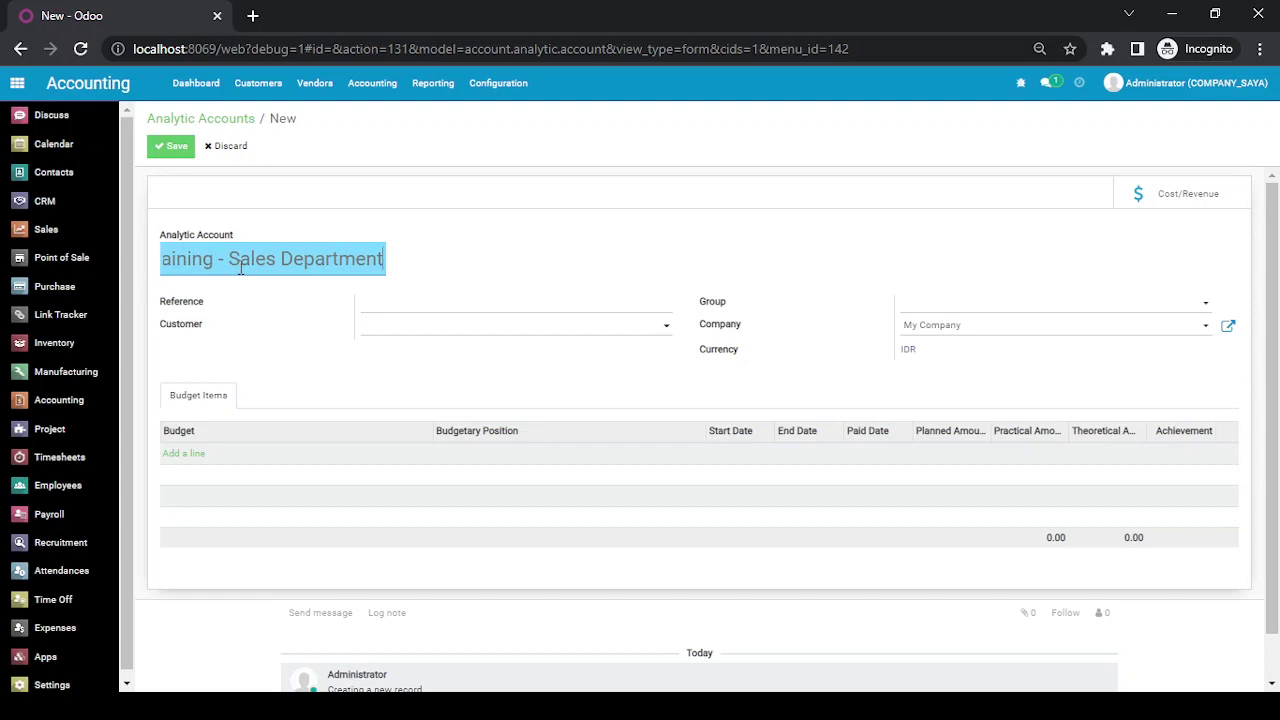
{"action": "left_click", "coordinate": [404, 302]}
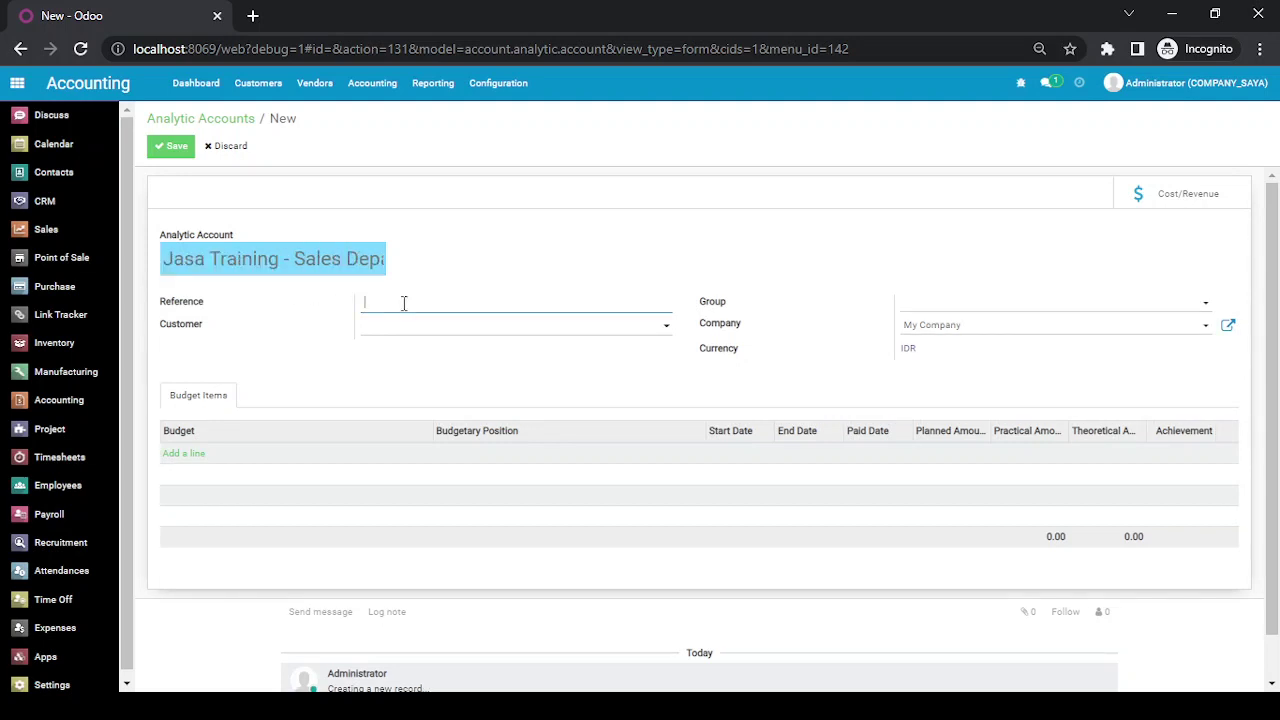
{"action": "type", "text": "BB001"}
{"action": "left_click", "coordinate": [166, 156]}
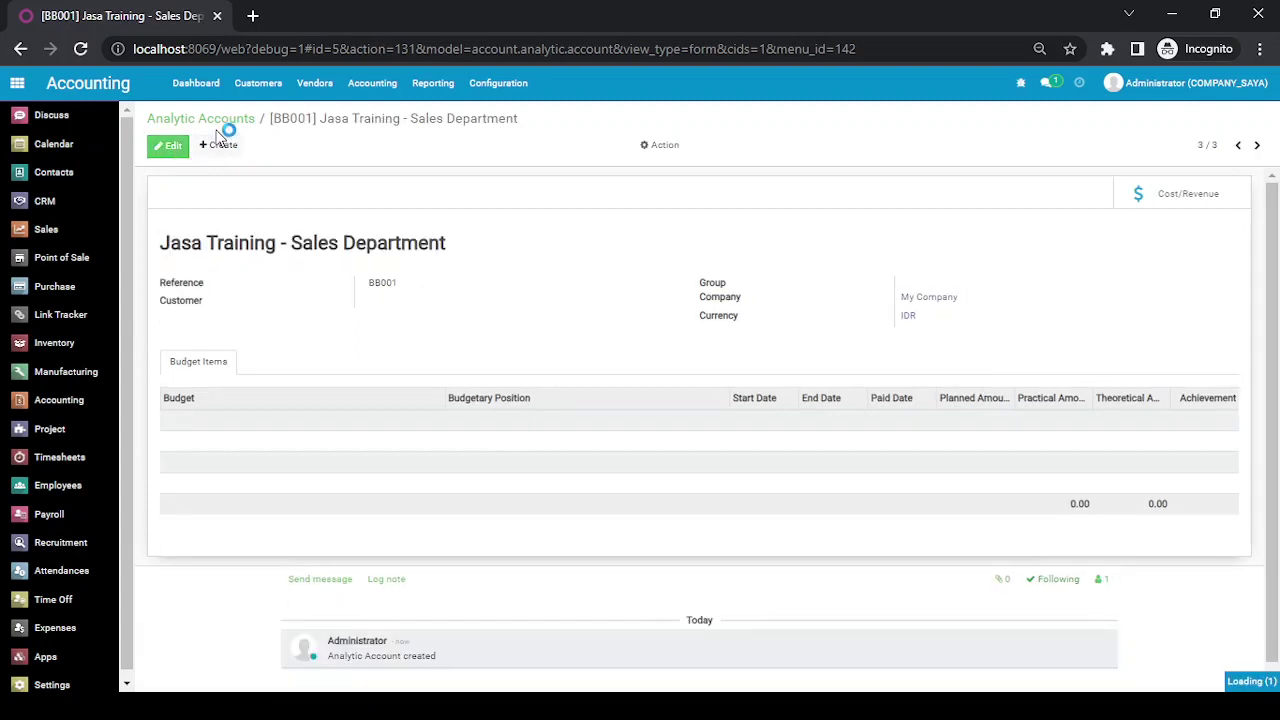
{"action": "left_click", "coordinate": [216, 121]}
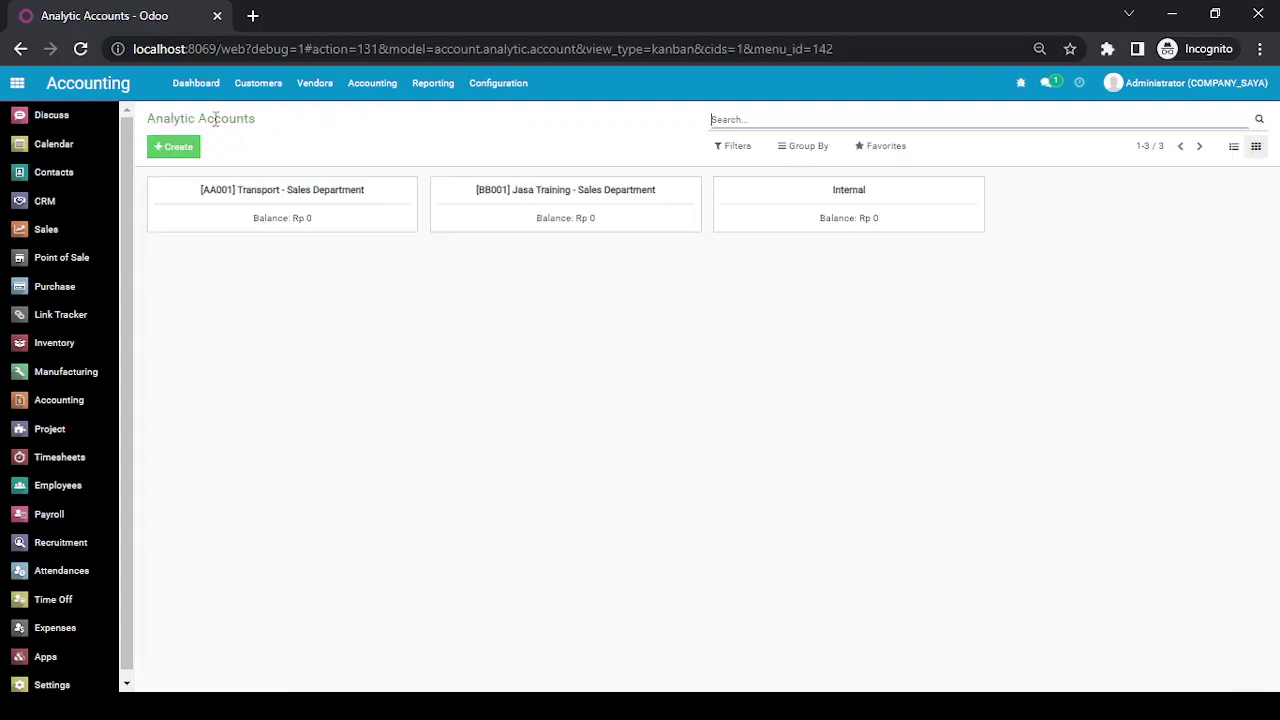
{"action": "left_click", "coordinate": [1236, 148]}
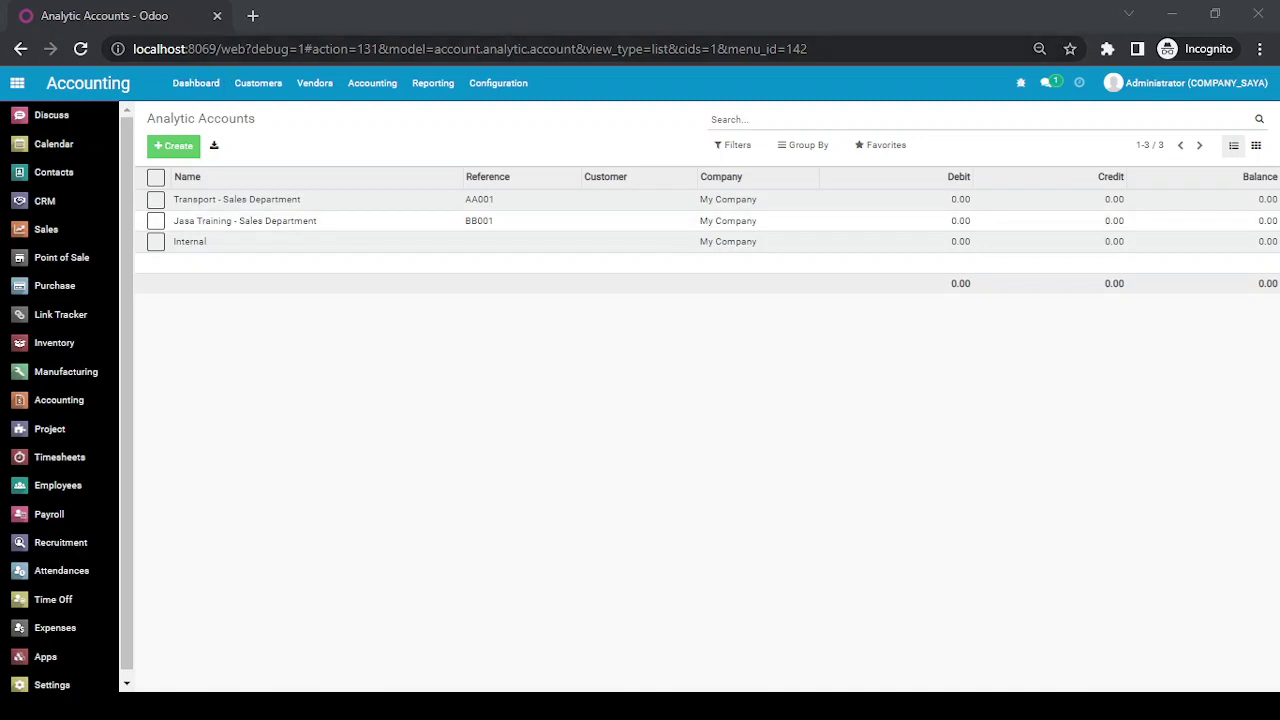
Duplicate the browser tab and open the Budgetary Positions configuration there in kanban view
{"action": "left_click", "coordinate": [163, 22]}
{"action": "left_click", "coordinate": [224, 156]}
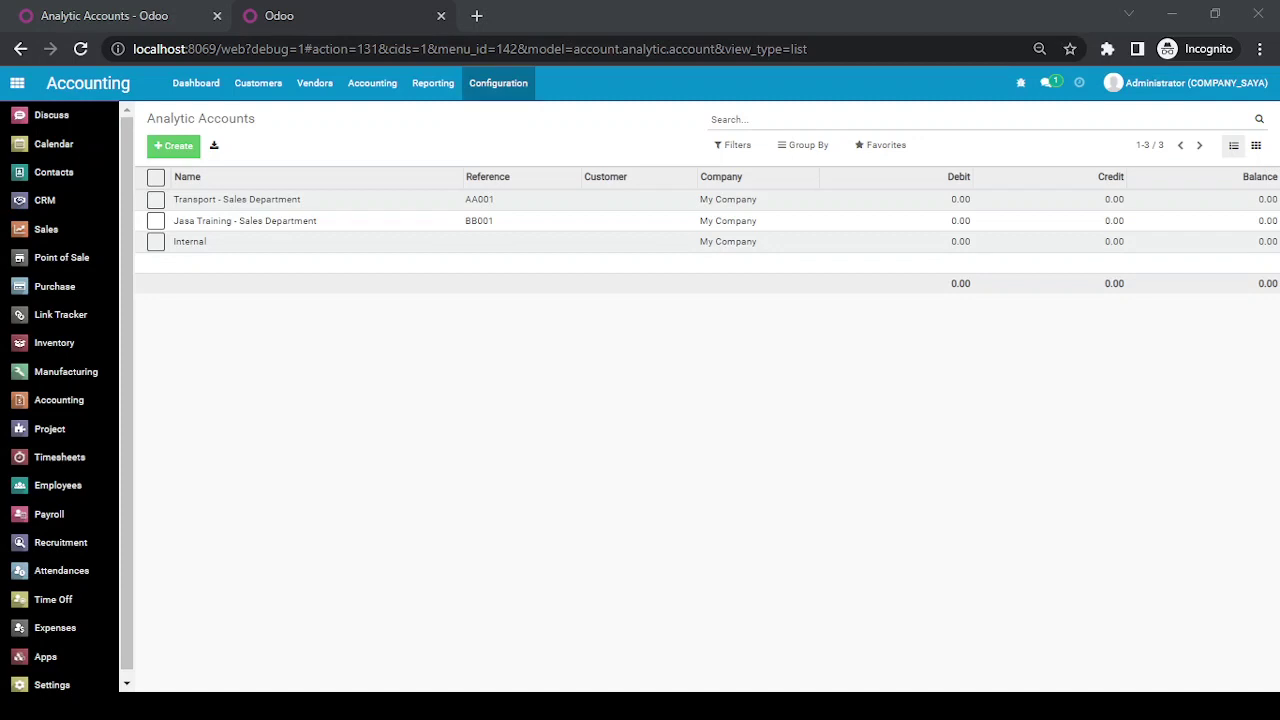
{"action": "left_click", "coordinate": [498, 83]}
{"action": "scroll", "coordinate": [610, 231], "scroll_direction": "down", "scroll_amount": 3}
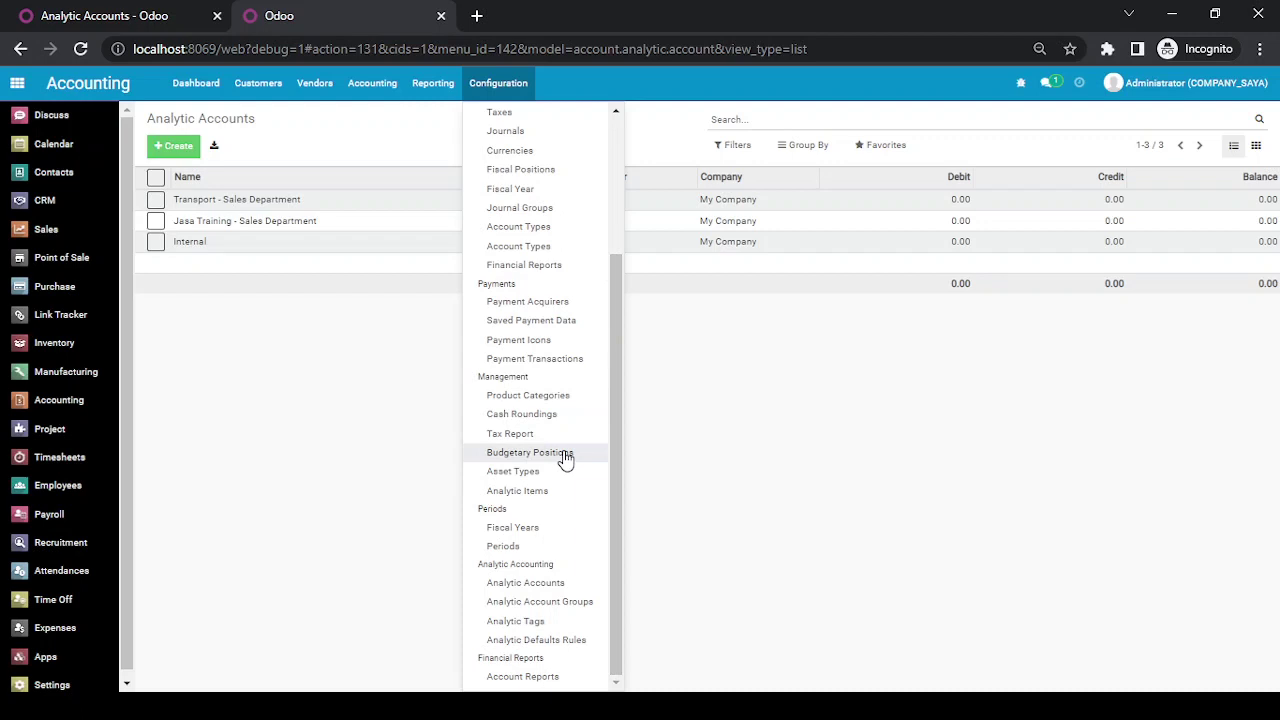
{"action": "left_click", "coordinate": [529, 452]}
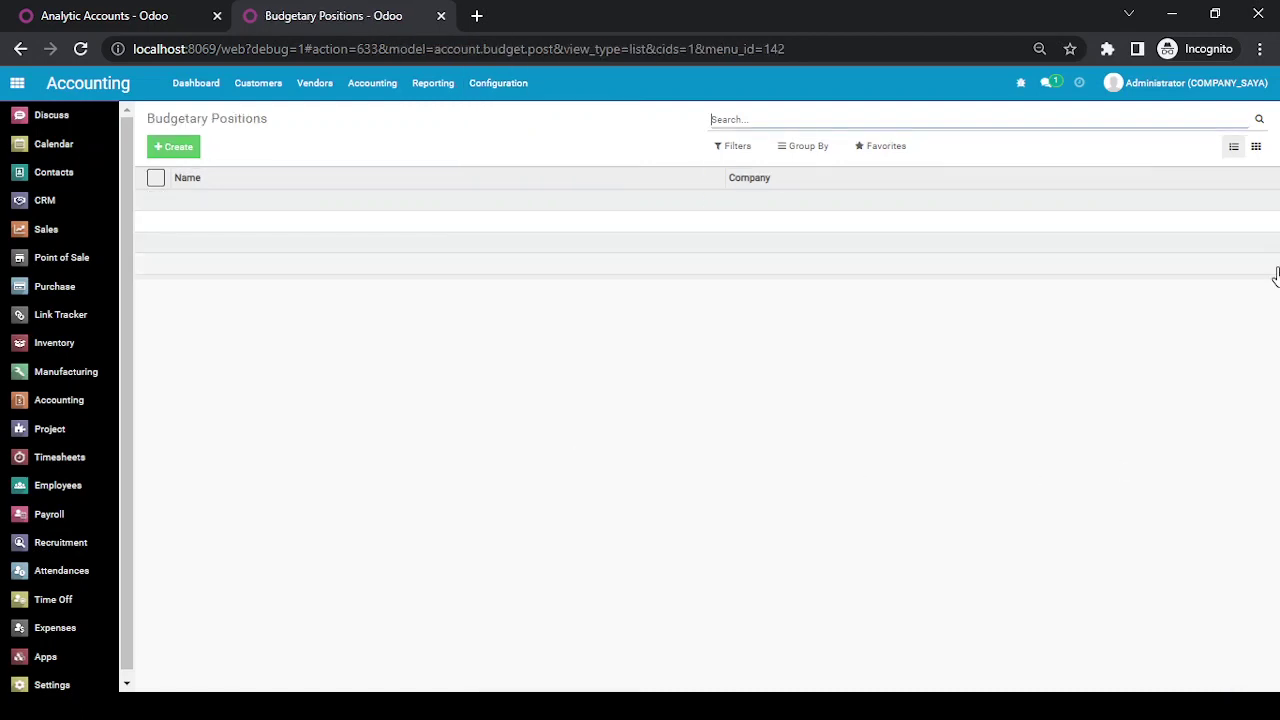
{"action": "left_click", "coordinate": [1255, 148]}
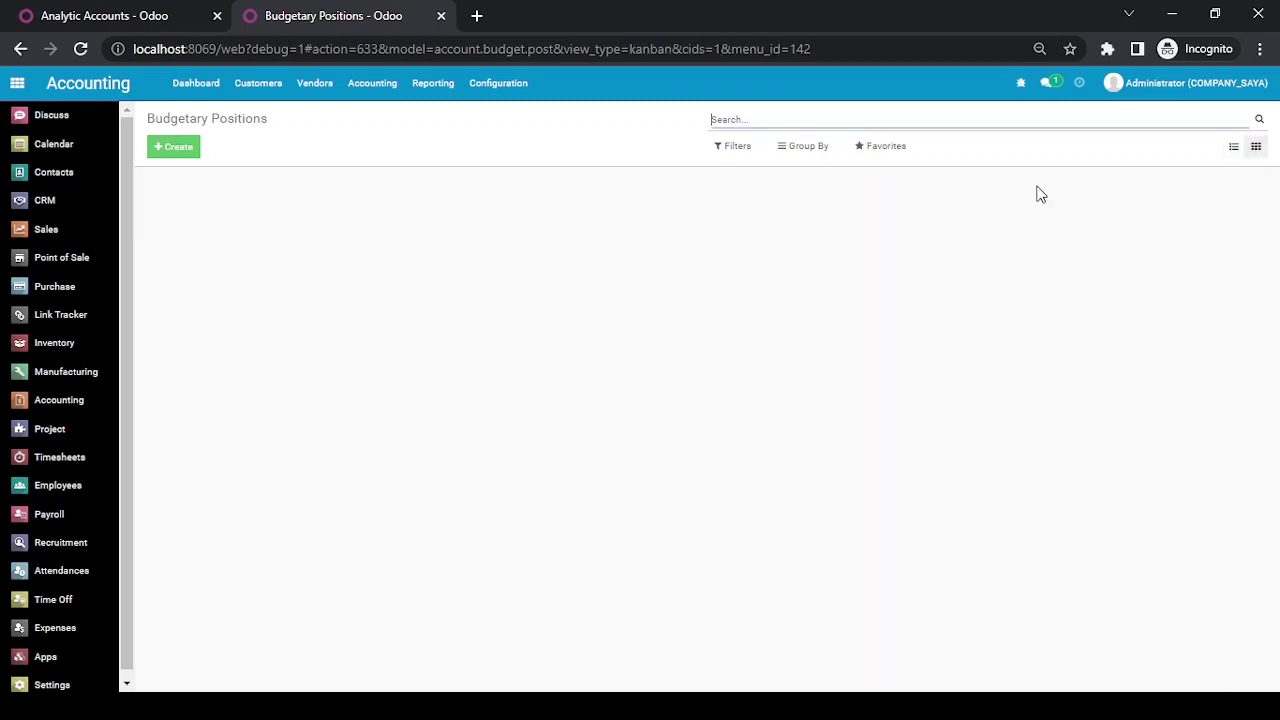
Start a new budgetary position and name it "Biaya"
{"action": "left_click", "coordinate": [175, 150]}
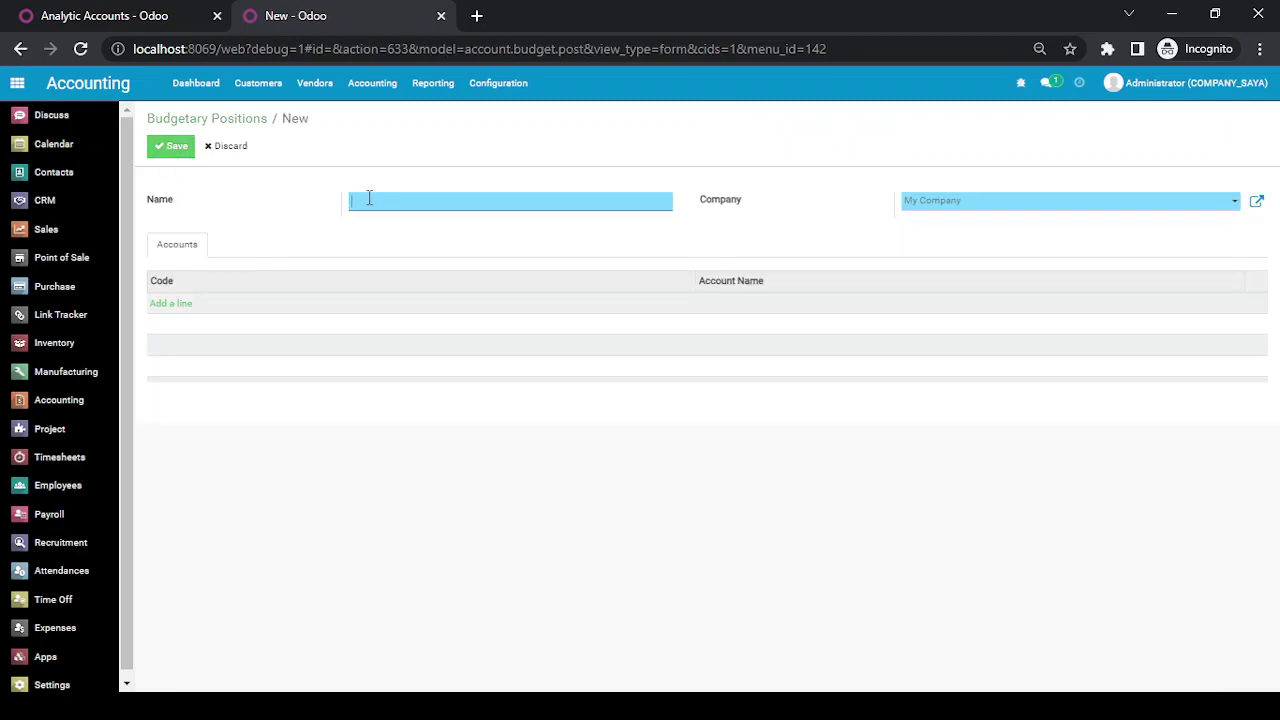
{"action": "type", "text": "Bi"}
{"action": "key", "text": "BackSpace"}
{"action": "key", "text": "BackSpace"}
{"action": "type", "text": "Biaya"}
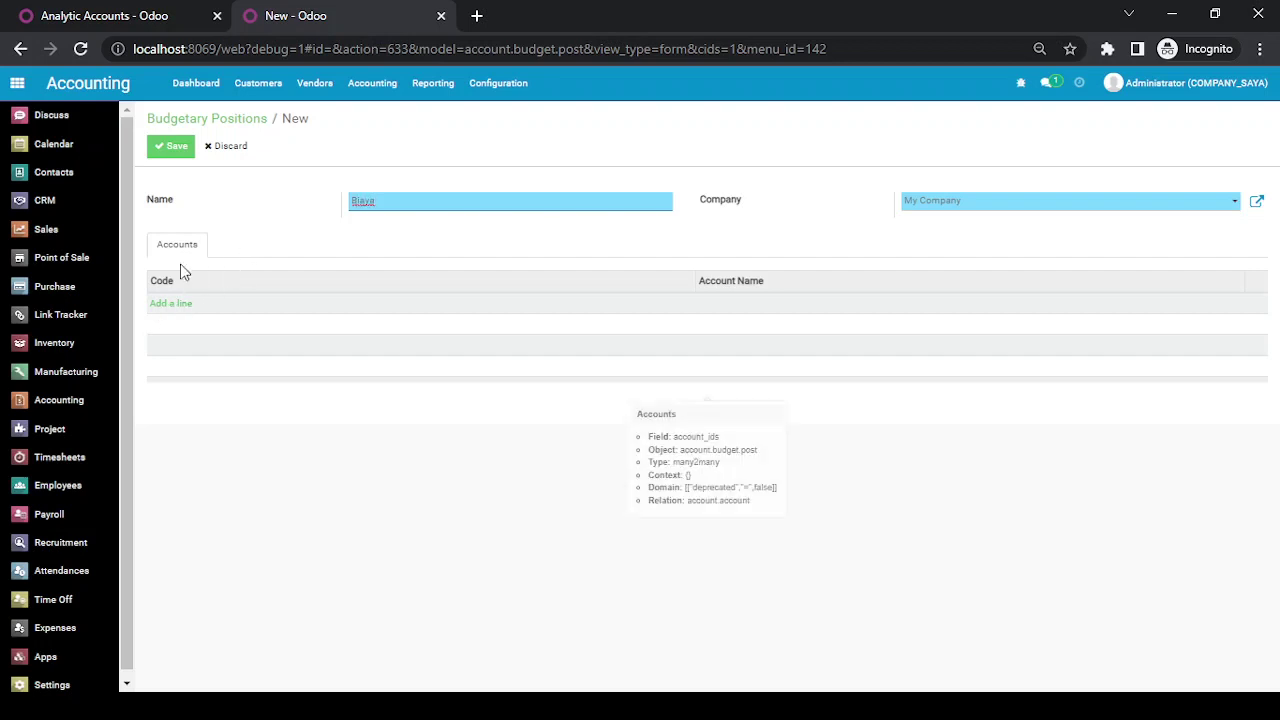
Add the 600000 Expenses account to the "Biaya" budgetary position and save the record
{"action": "left_click", "coordinate": [175, 313]}
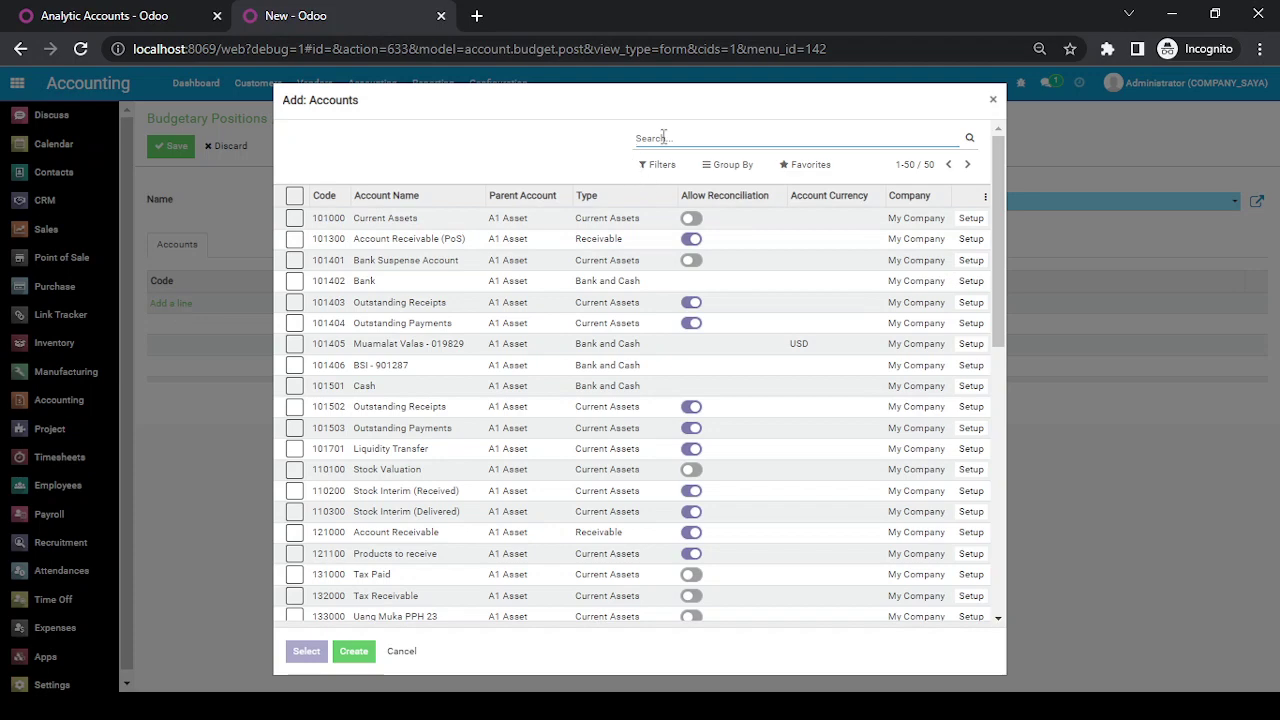
{"action": "type", "text": "expe"}
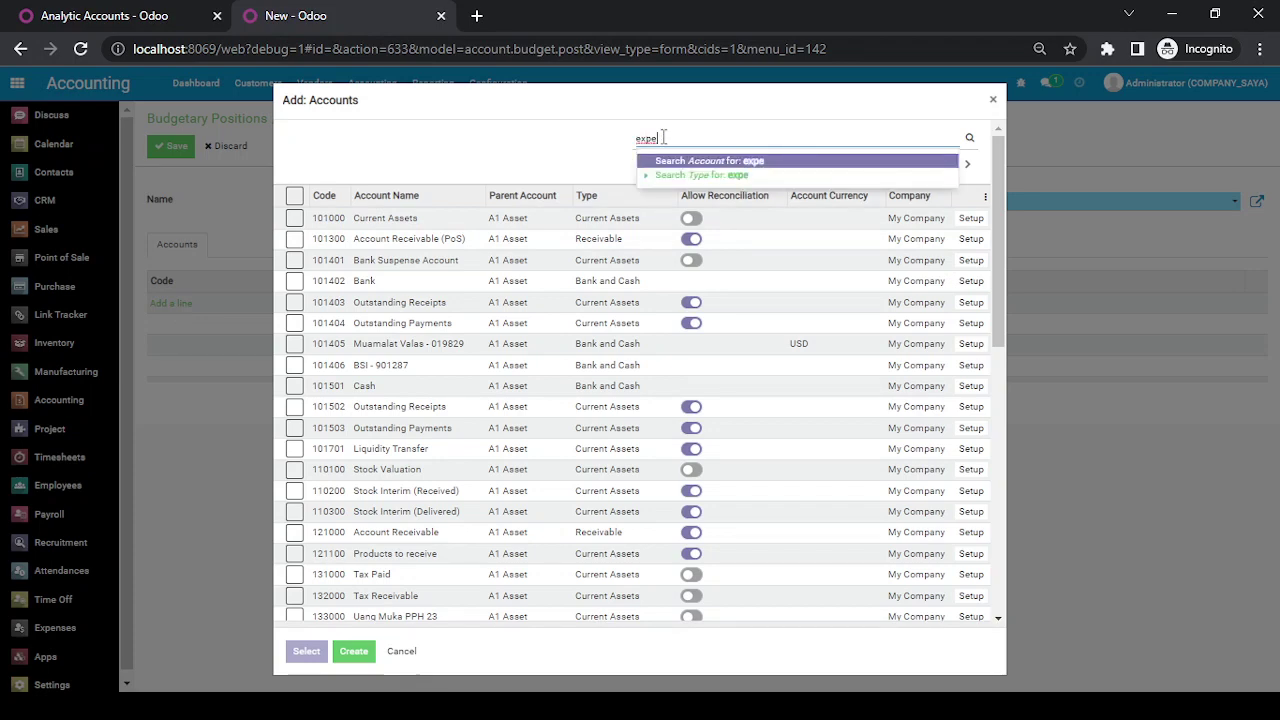
{"action": "key", "text": "Return"}
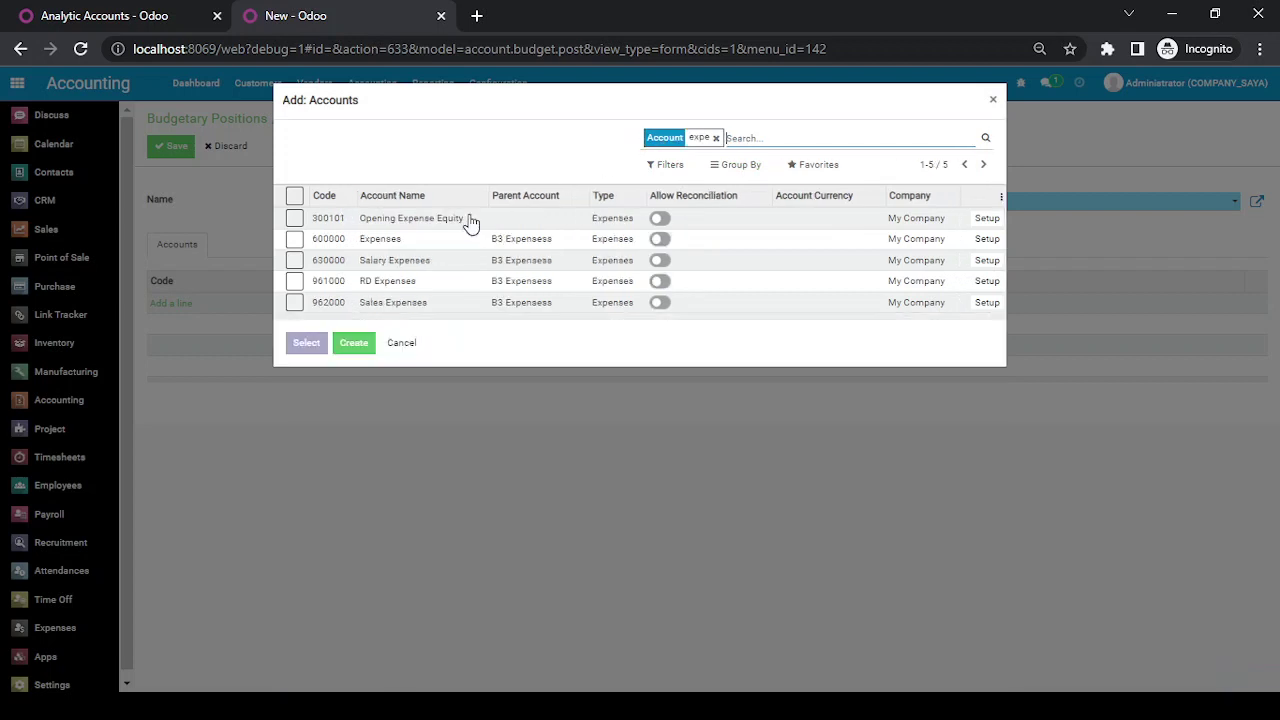
{"action": "left_click", "coordinate": [294, 242]}
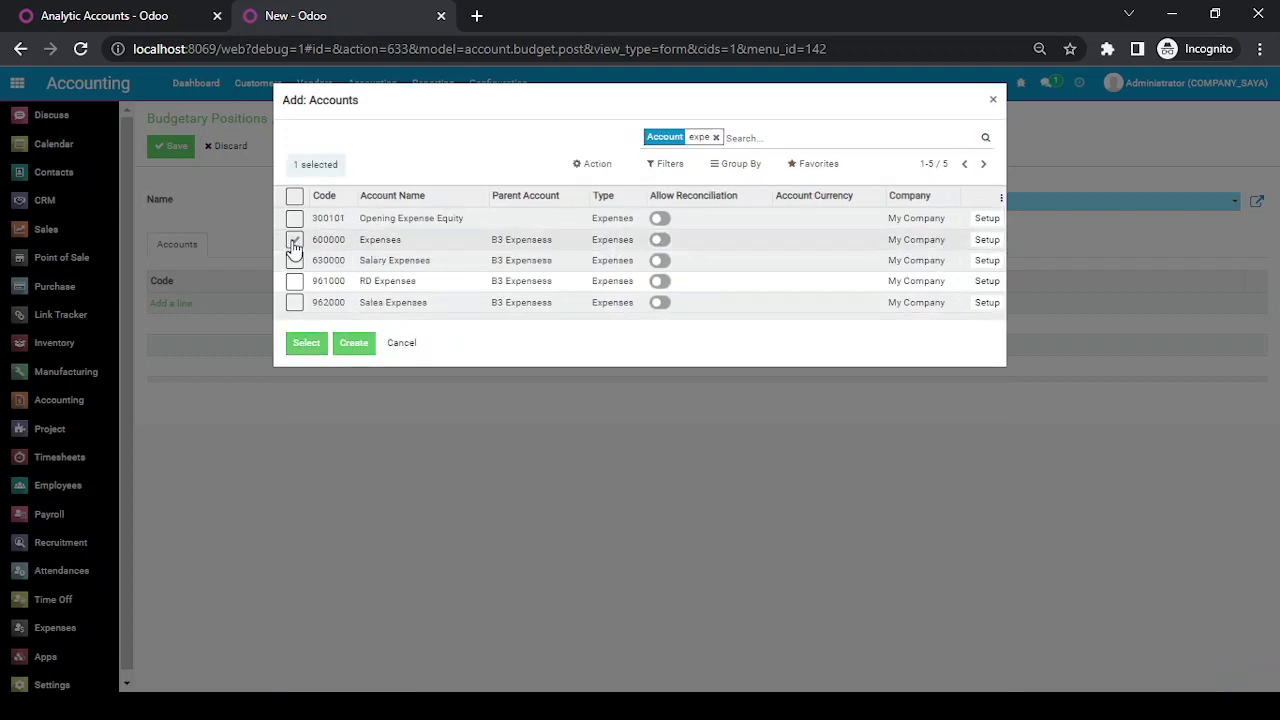
{"action": "left_click", "coordinate": [306, 344]}
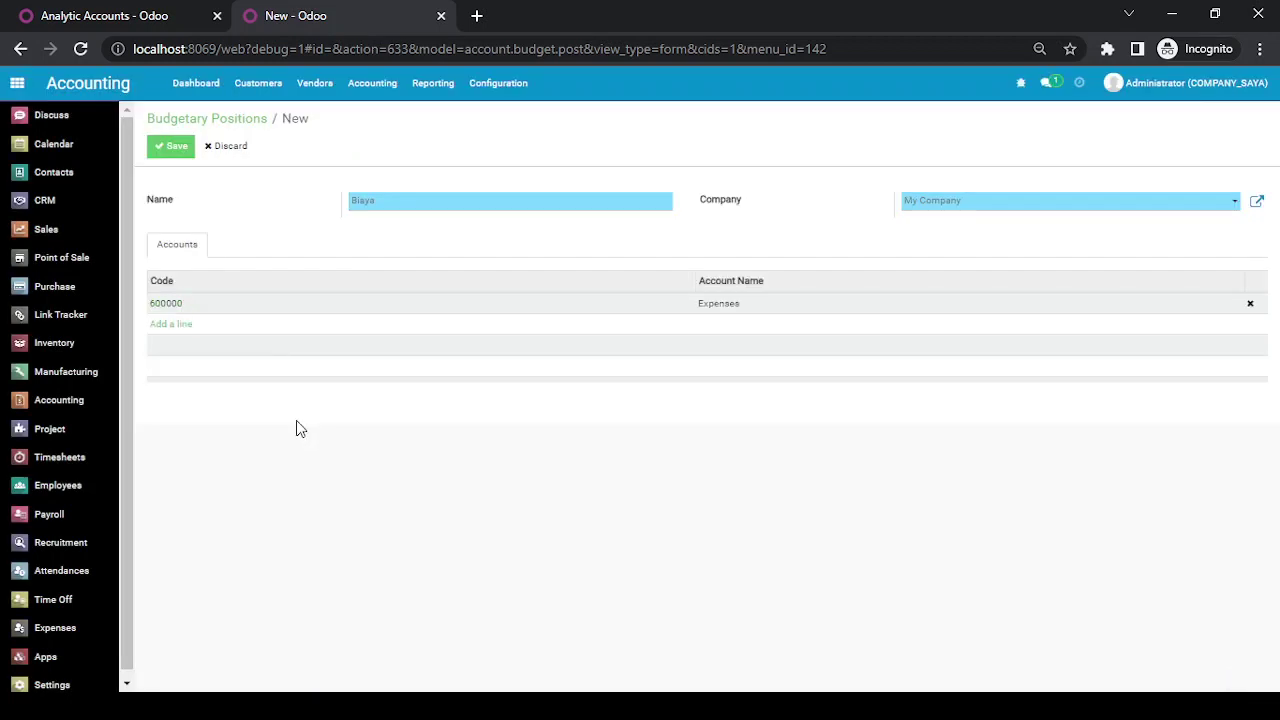
{"action": "left_click", "coordinate": [172, 152]}
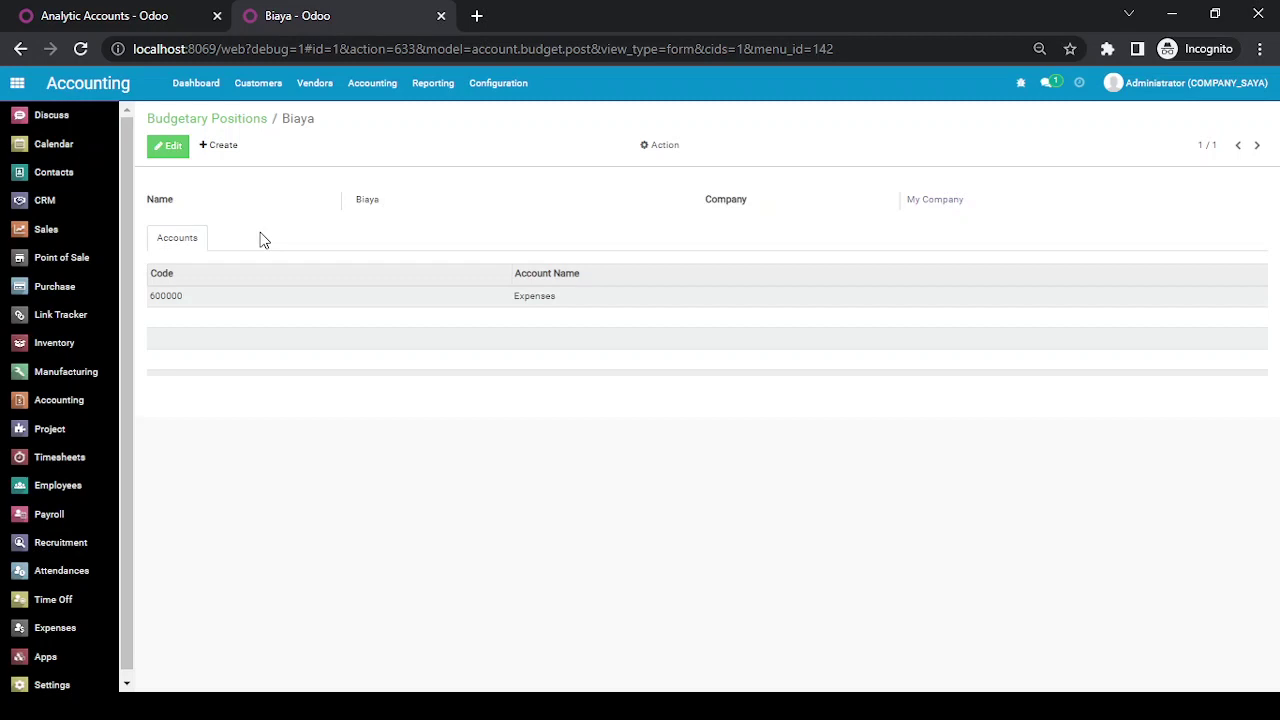
Create a budgetary position named "Pendapatan", add the 400000 Product Sales account to it, and save the record
{"action": "left_click", "coordinate": [222, 148]}
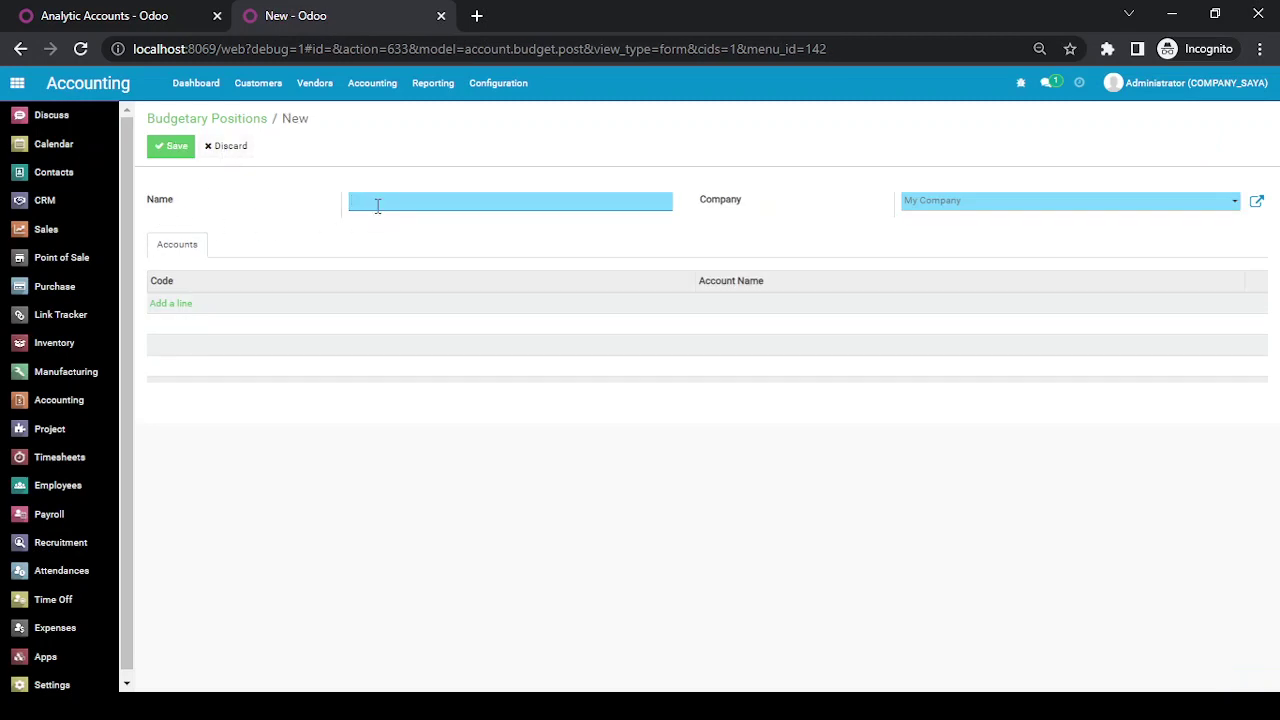
{"action": "type", "text": "Pendapatan"}
{"action": "left_click", "coordinate": [180, 308]}
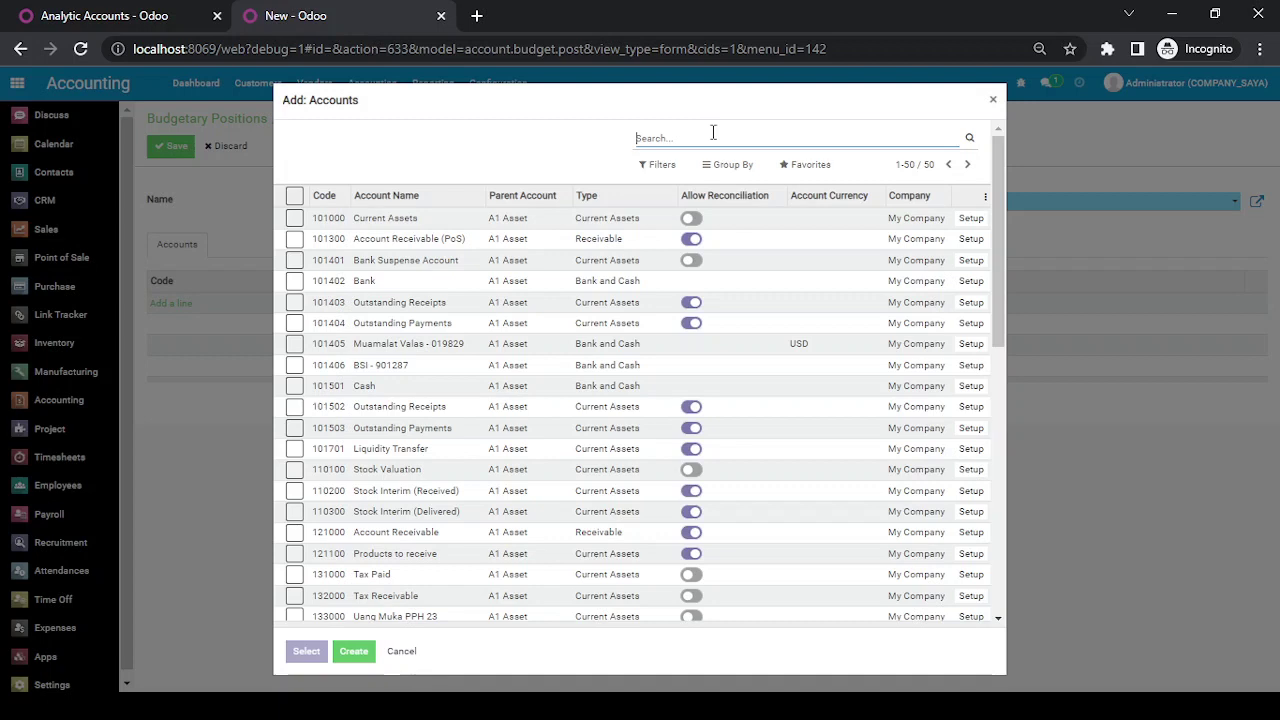
{"action": "type", "text": "slae"}
{"action": "key", "text": "BackSpace"}
{"action": "key", "text": "BackSpace"}
{"action": "type", "text": "a"}
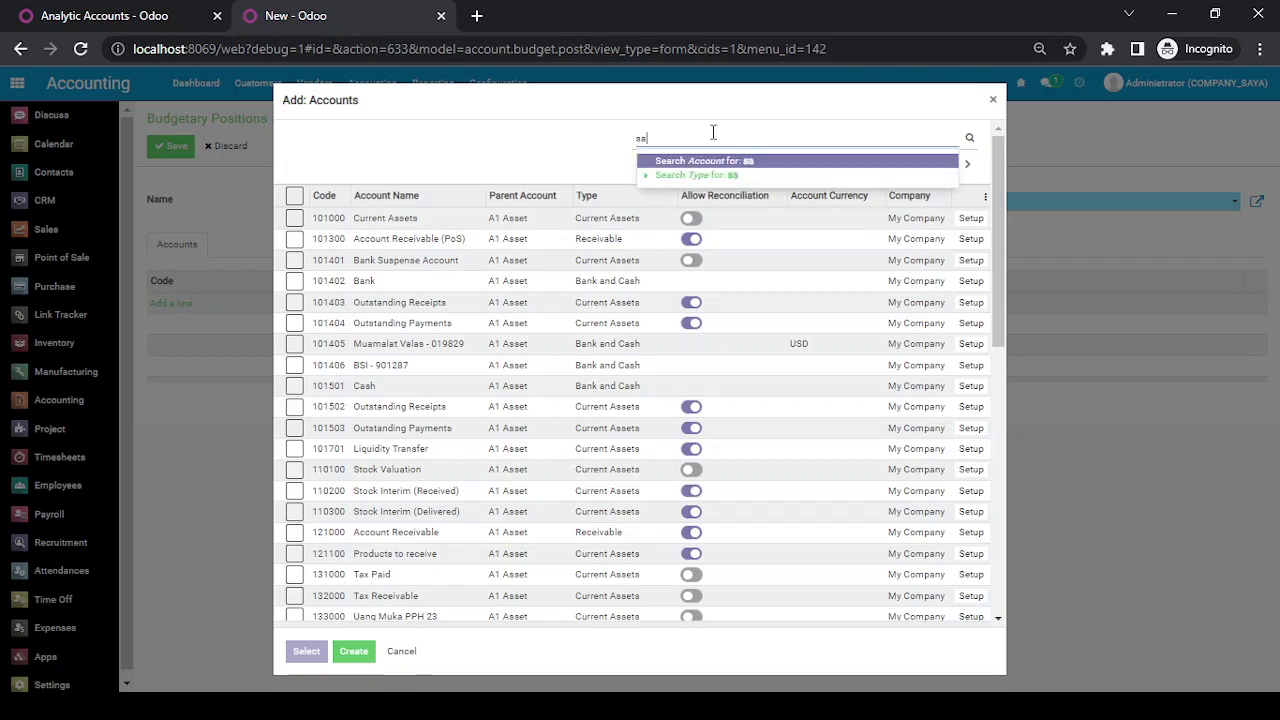
{"action": "type", "text": "les"}
{"action": "key", "text": "Return"}
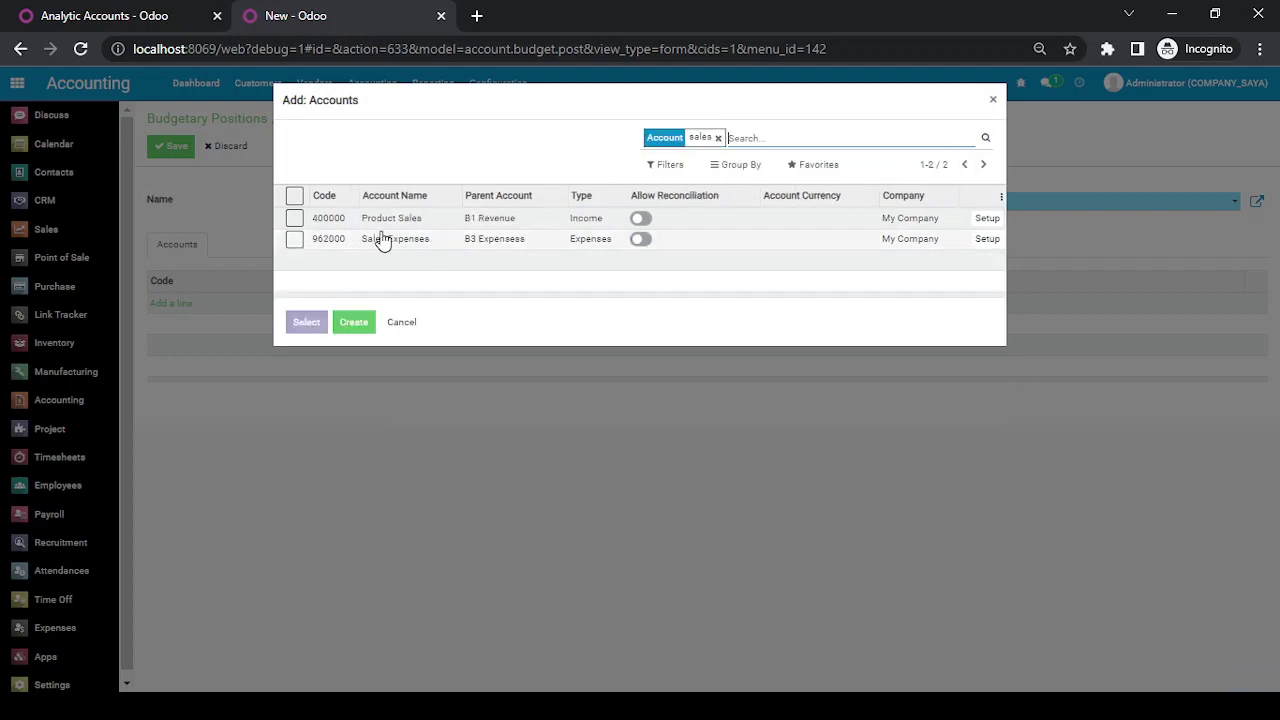
{"action": "left_click", "coordinate": [294, 219]}
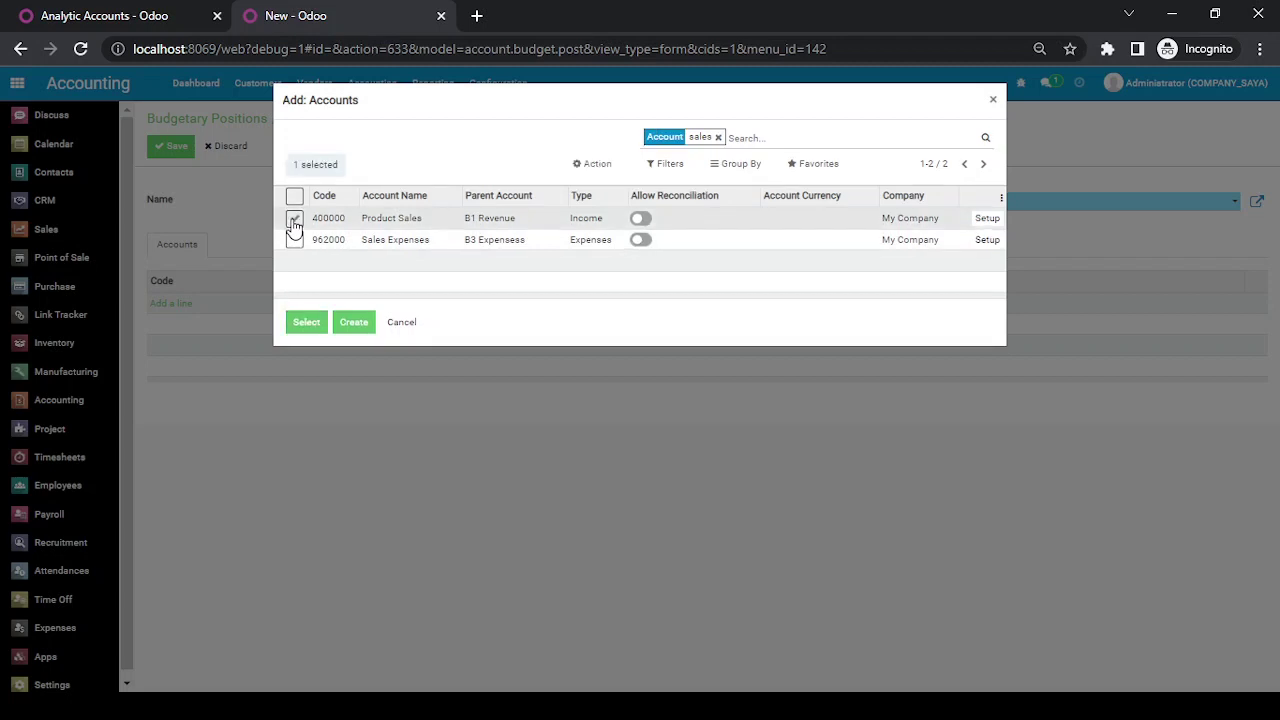
{"action": "left_click", "coordinate": [304, 320]}
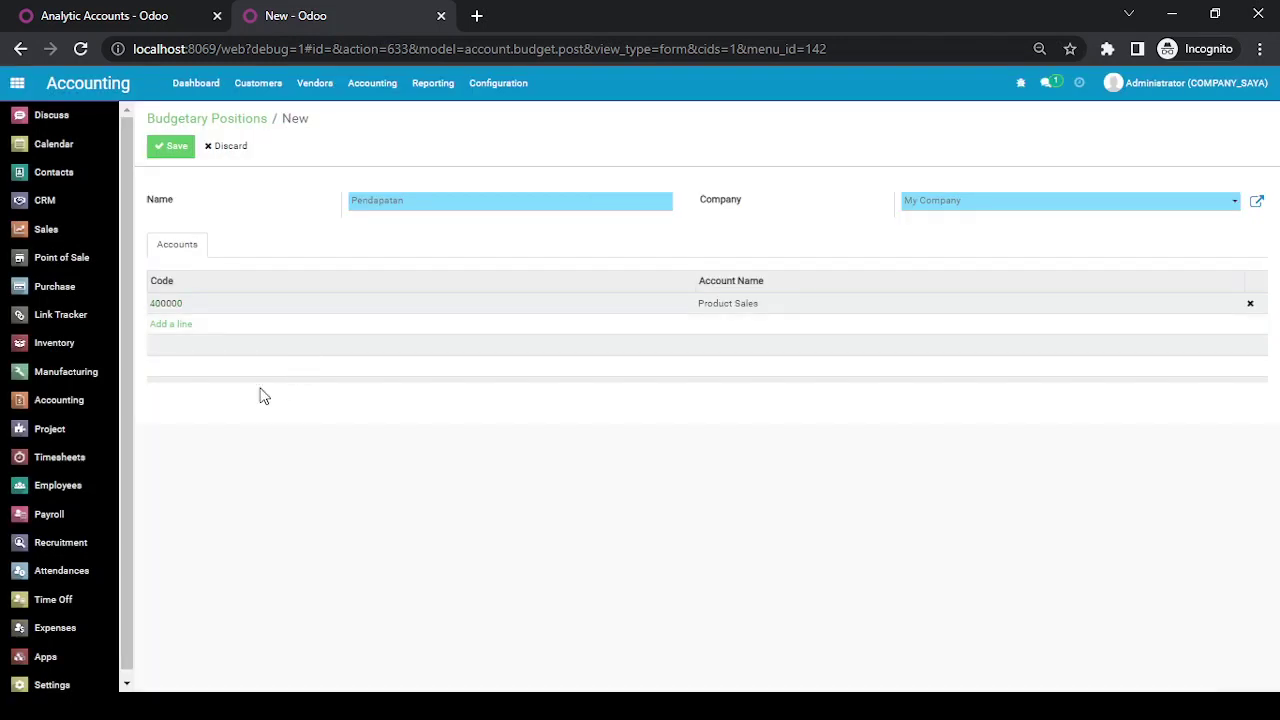
{"action": "left_click", "coordinate": [175, 153]}
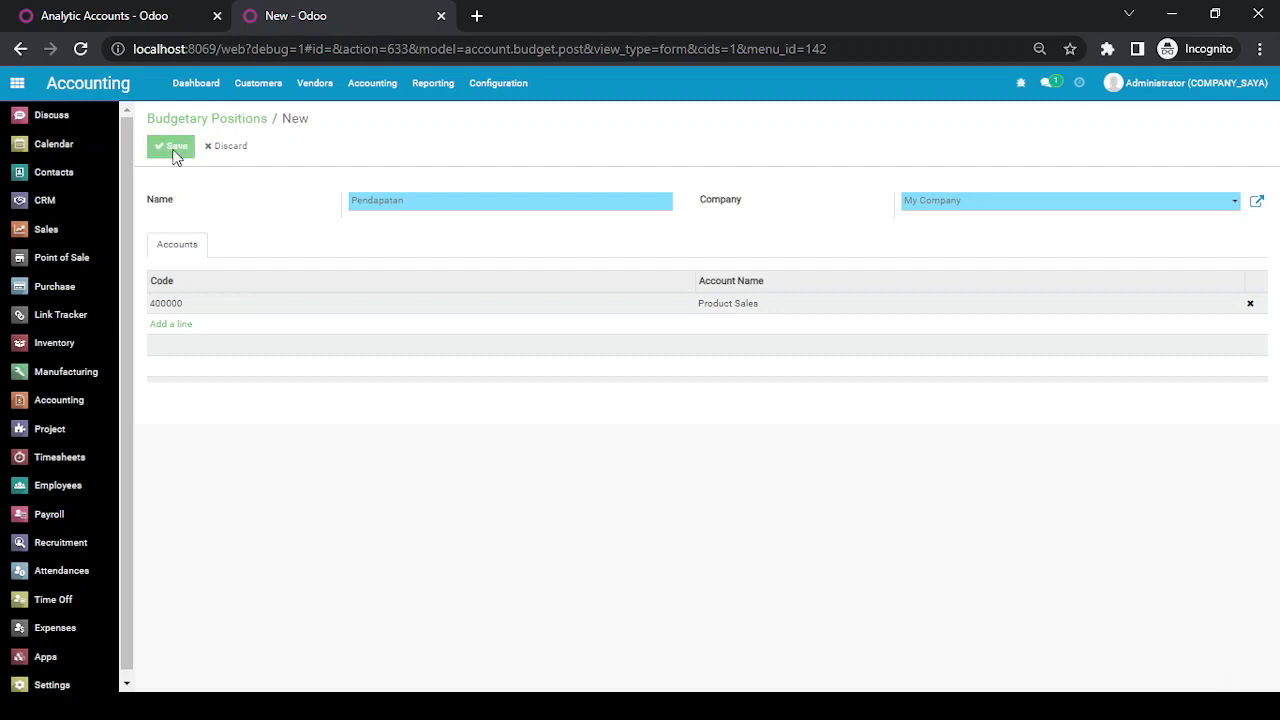
Show all budgetary positions as a list and compare them with the analytic accounts list in the other browser tab
{"action": "left_click", "coordinate": [236, 126]}
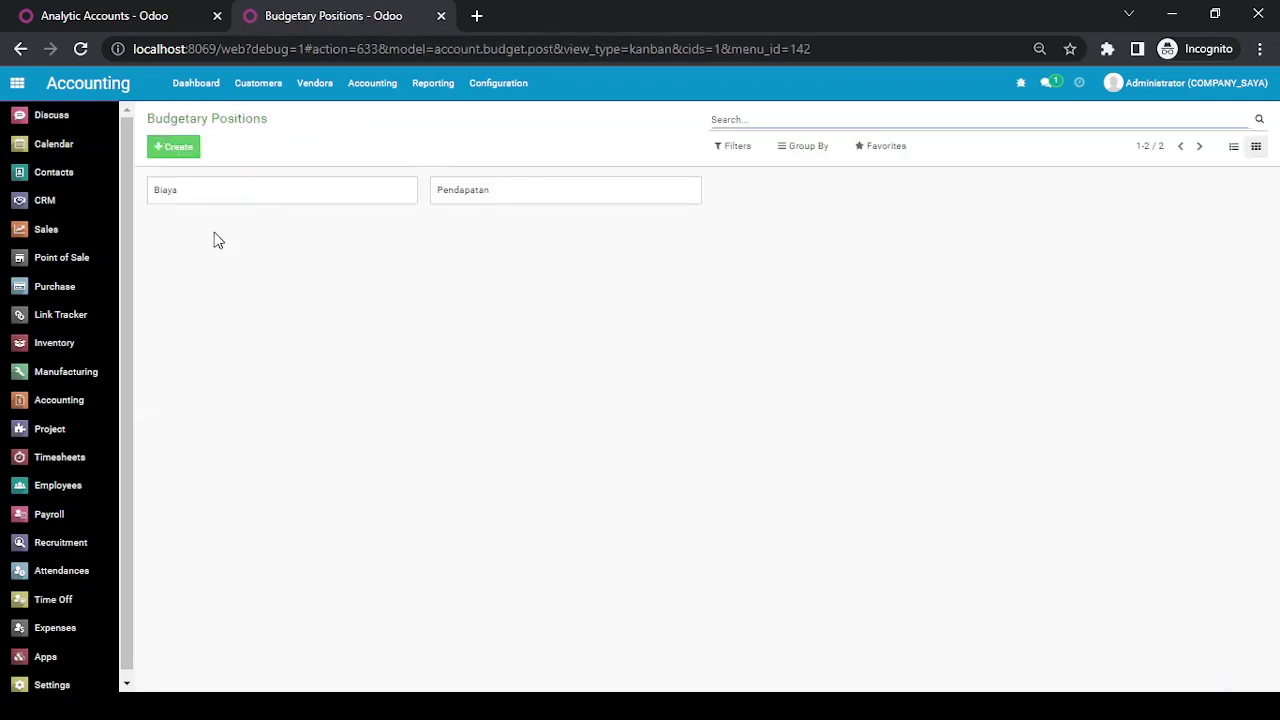
{"action": "left_click", "coordinate": [1236, 148]}
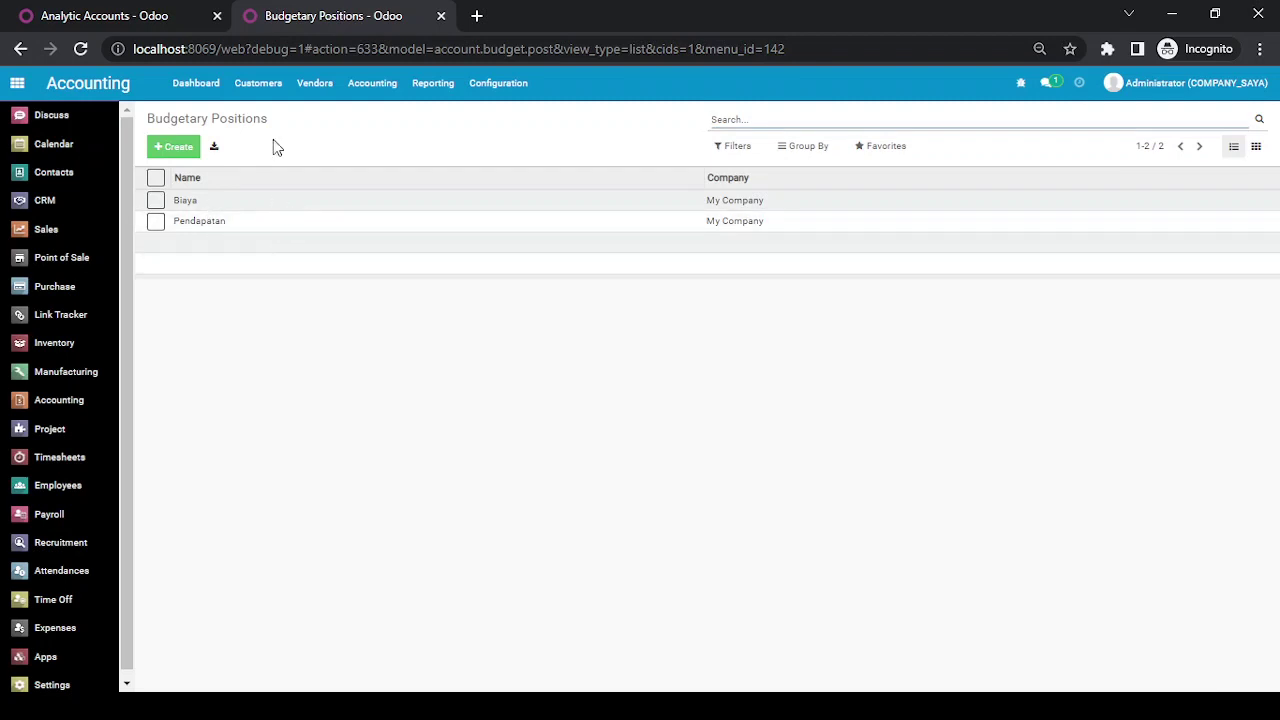
{"action": "left_click", "coordinate": [163, 28]}
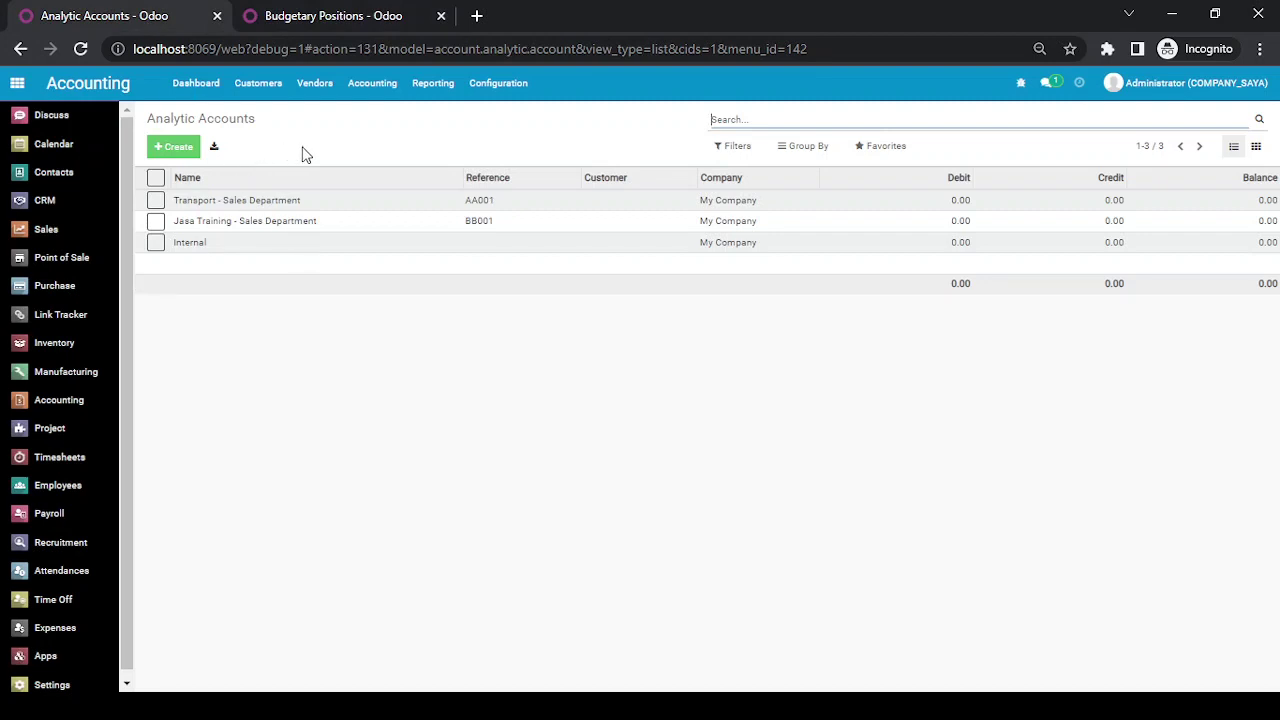
{"action": "left_click", "coordinate": [373, 27]}
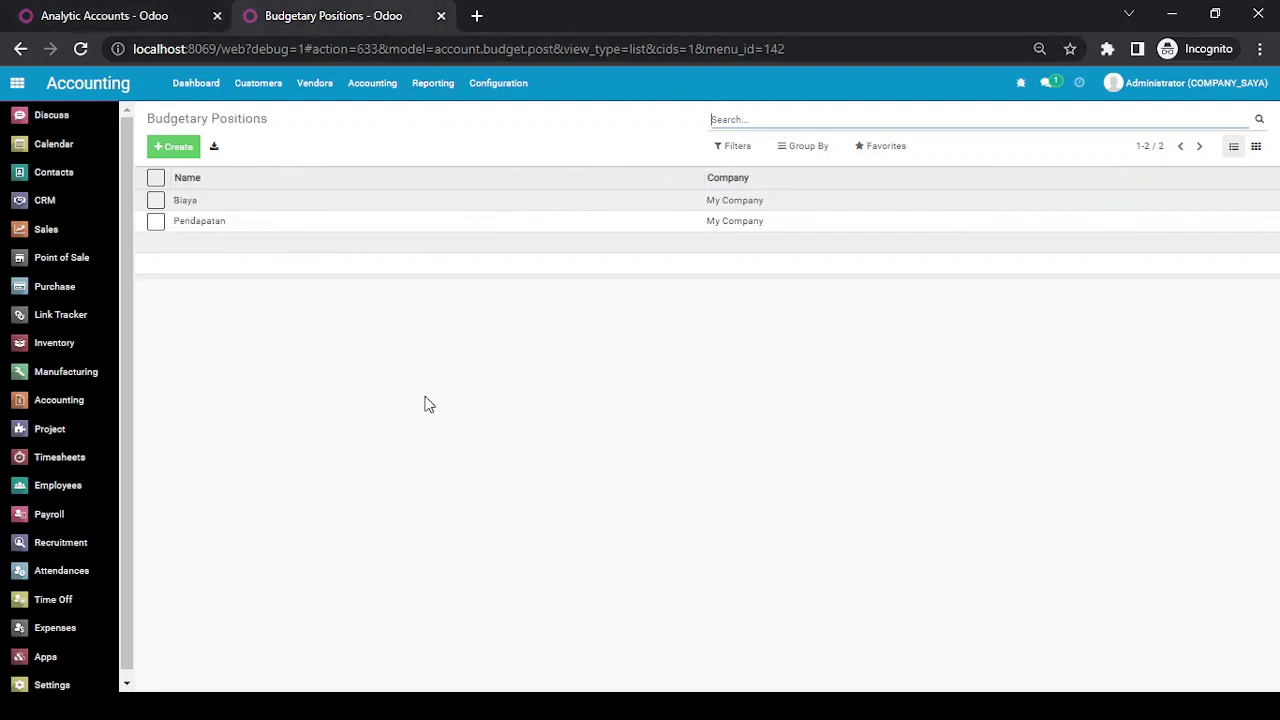
Open the overview of all installed Odoo apps
{"action": "left_click", "coordinate": [17, 85]}
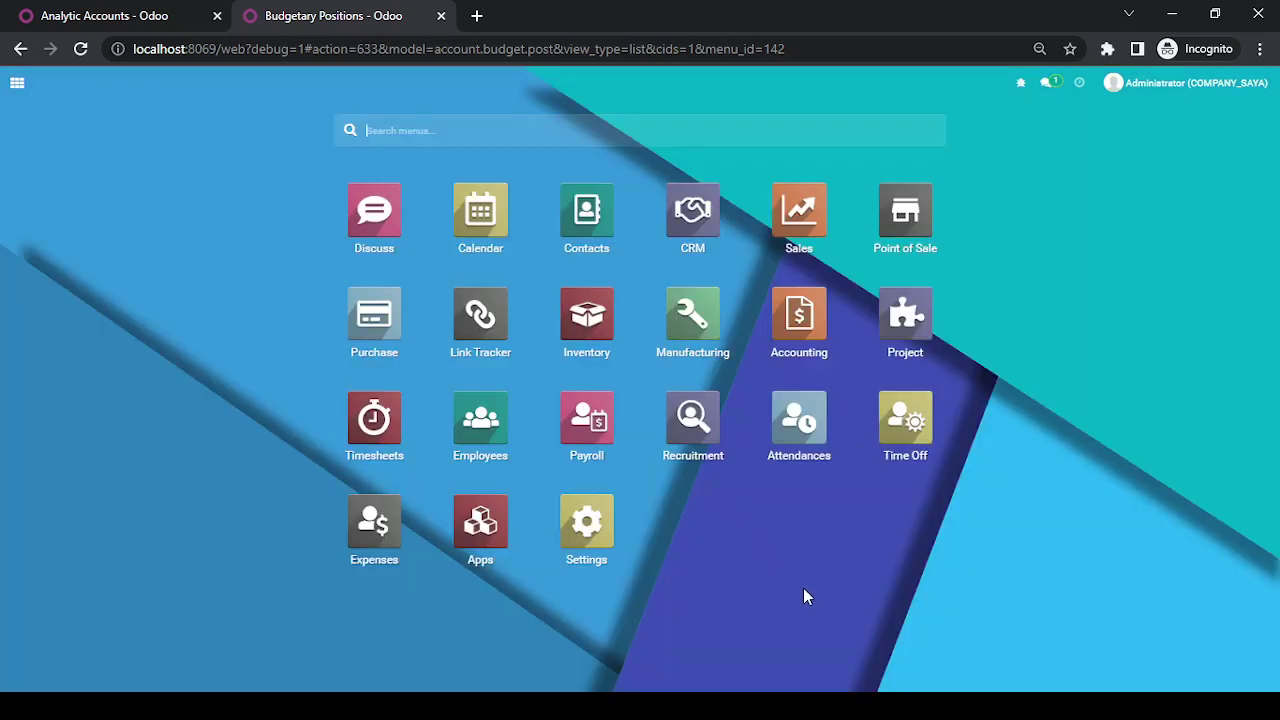